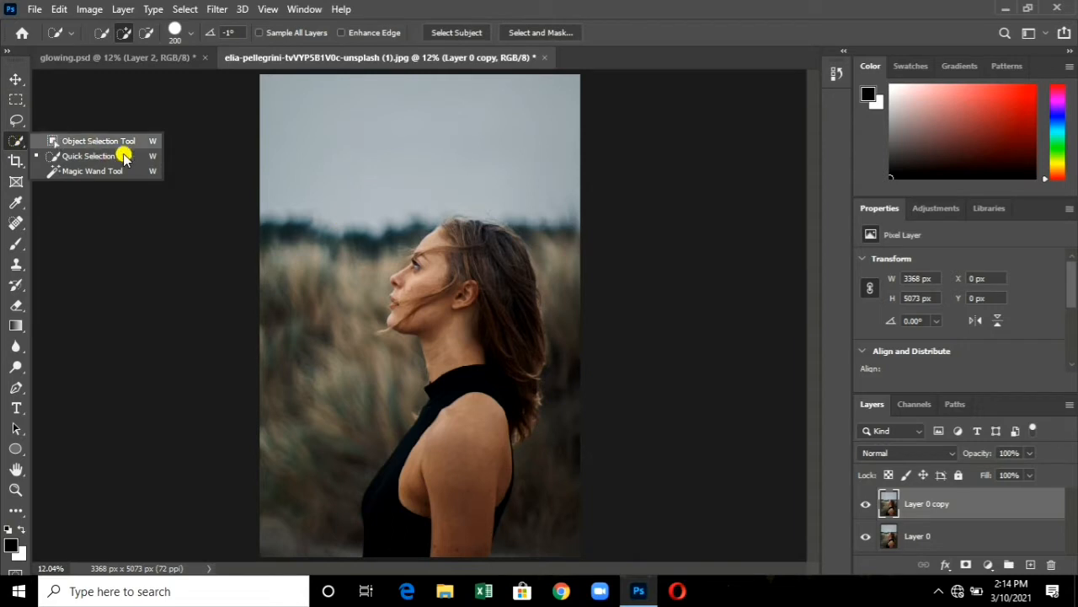
# - Select the woman on Layer 0 copy with the Quick Selection tool, subtracting the background behind her hair and back
pyautogui.click(81, 156)
pyautogui.moveTo(485, 265)
pyautogui.mouseDown()
pyautogui.moveTo(463, 241)
pyautogui.moveTo(458, 250)
pyautogui.mouseUp()
pyautogui.moveTo(443, 544)
pyautogui.mouseDown()
pyautogui.moveTo(403, 545)
pyautogui.moveTo(384, 496)
pyautogui.moveTo(502, 421)
pyautogui.moveTo(517, 429)
pyautogui.moveTo(453, 257)
pyautogui.moveTo(455, 232)
pyautogui.moveTo(474, 320)
pyautogui.moveTo(450, 312)
pyautogui.mouseUp()
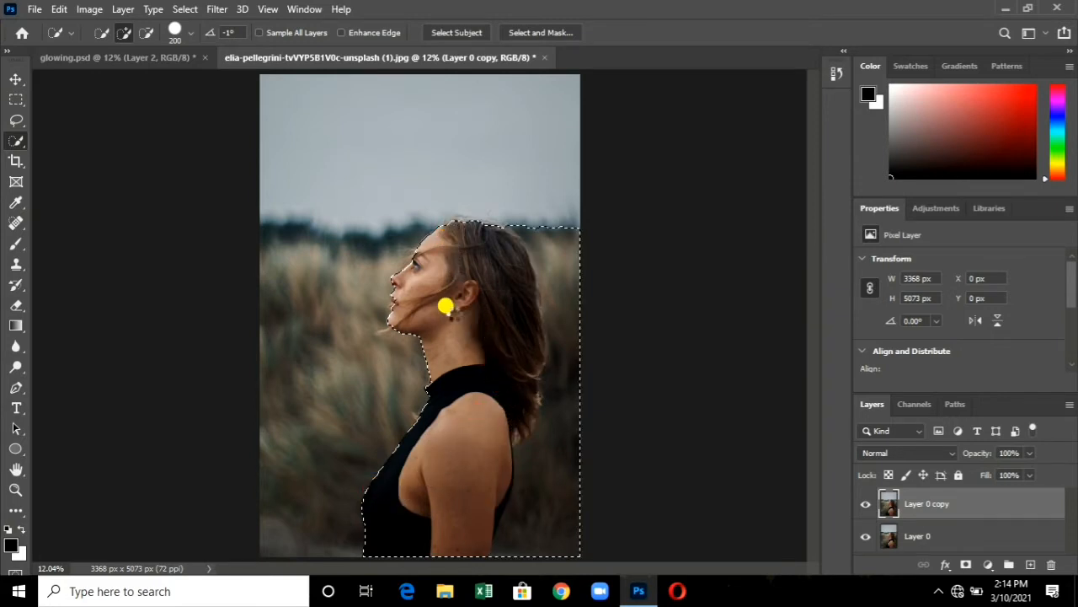
pyautogui.click(146, 34)
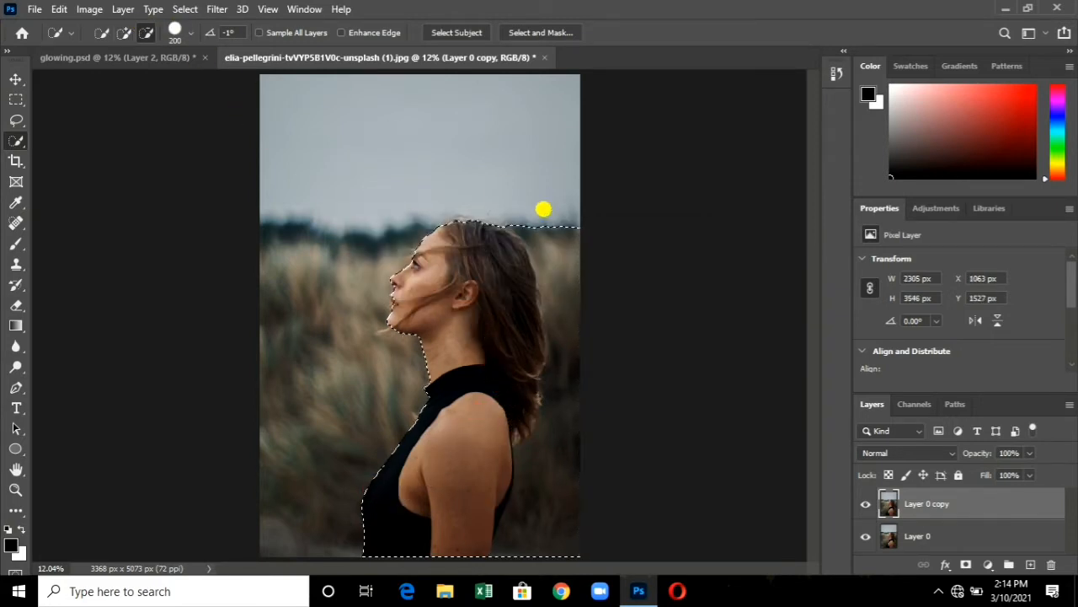
pyautogui.moveTo(545, 210)
pyautogui.mouseDown()
pyautogui.moveTo(568, 397)
pyautogui.moveTo(532, 505)
pyautogui.mouseUp()
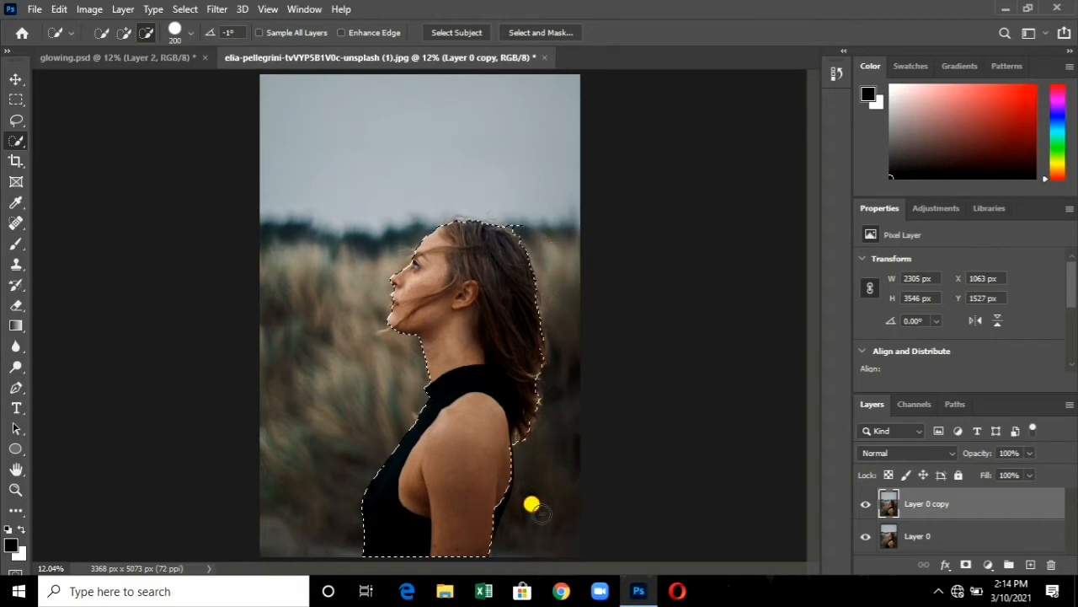
pyautogui.click(123, 34)
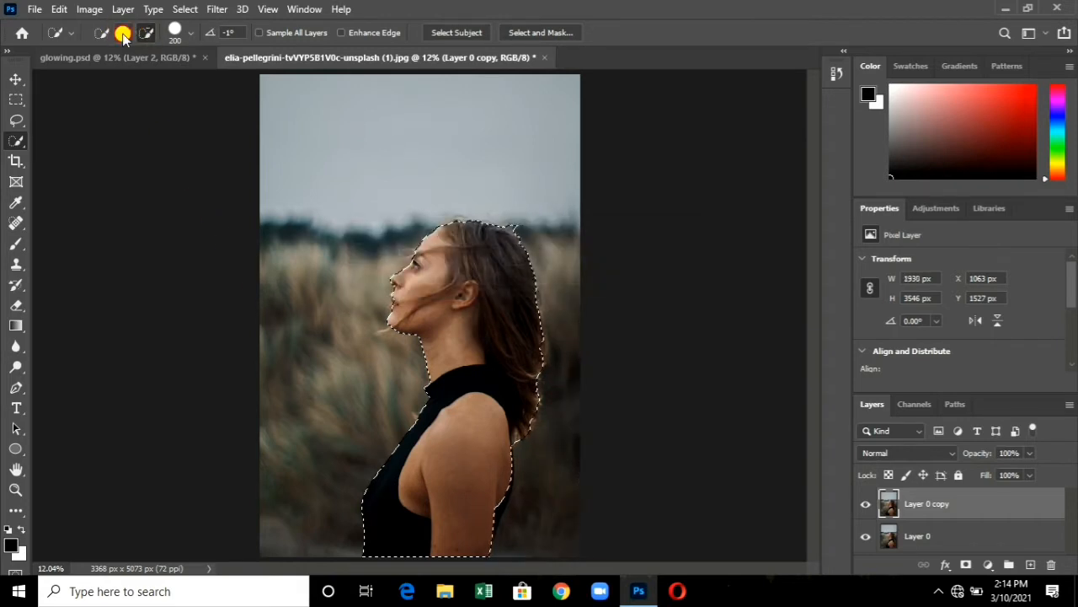
pyautogui.click(488, 503)
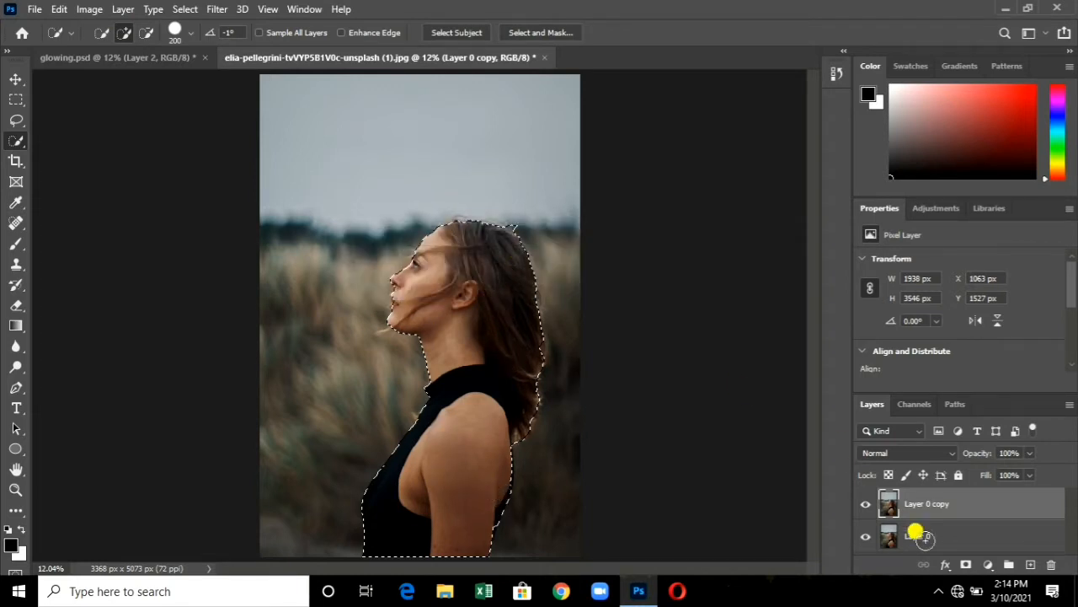
# - Mask Layer 0 copy to the selected woman and check the cutout by briefly hiding Layer 0
pyautogui.click(966, 565)
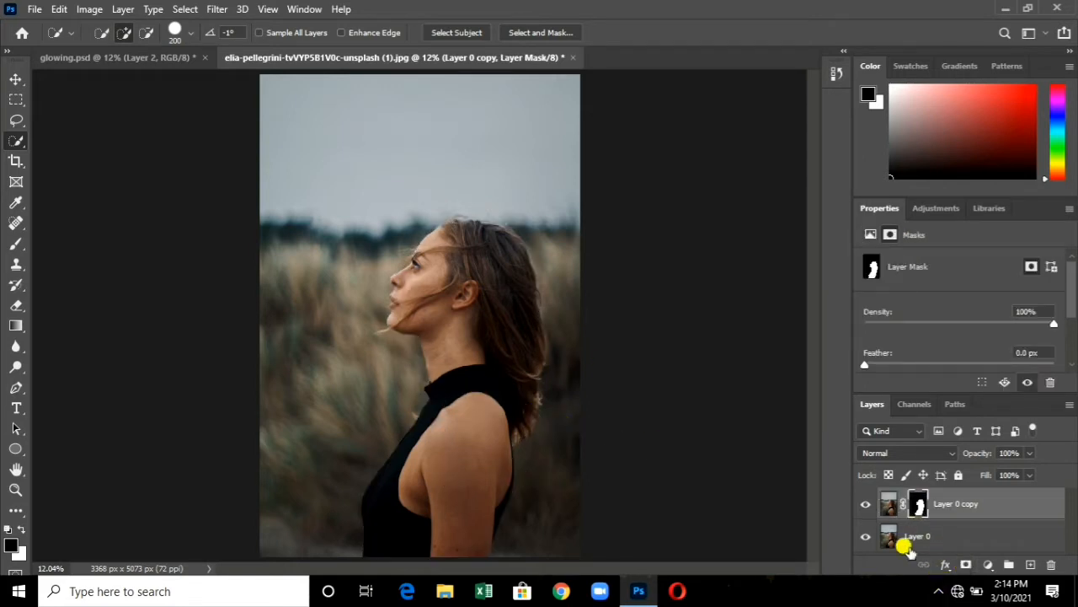
pyautogui.click(863, 536)
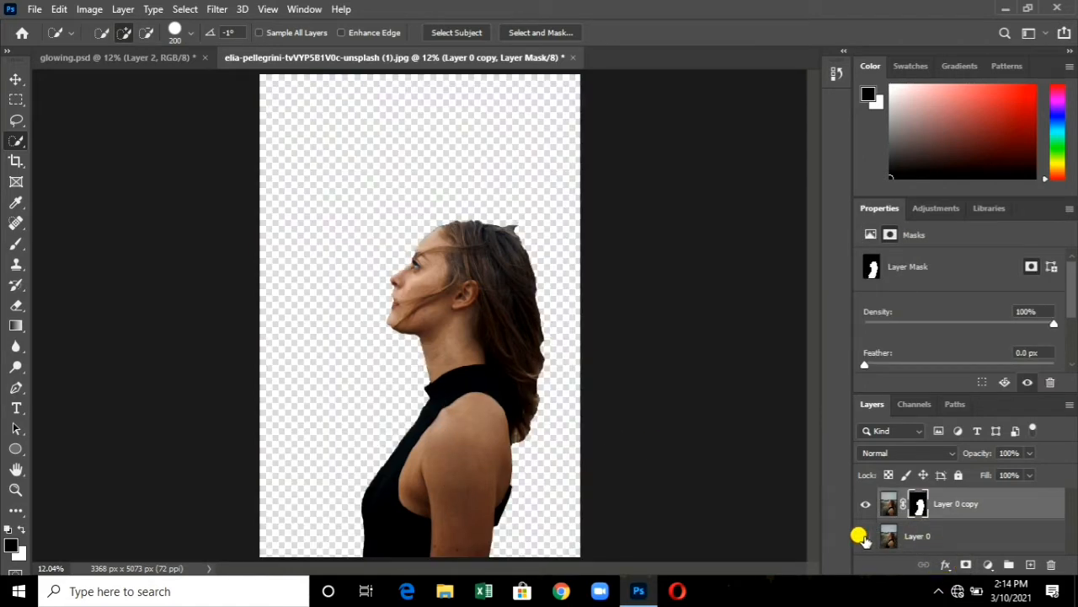
pyautogui.click(864, 536)
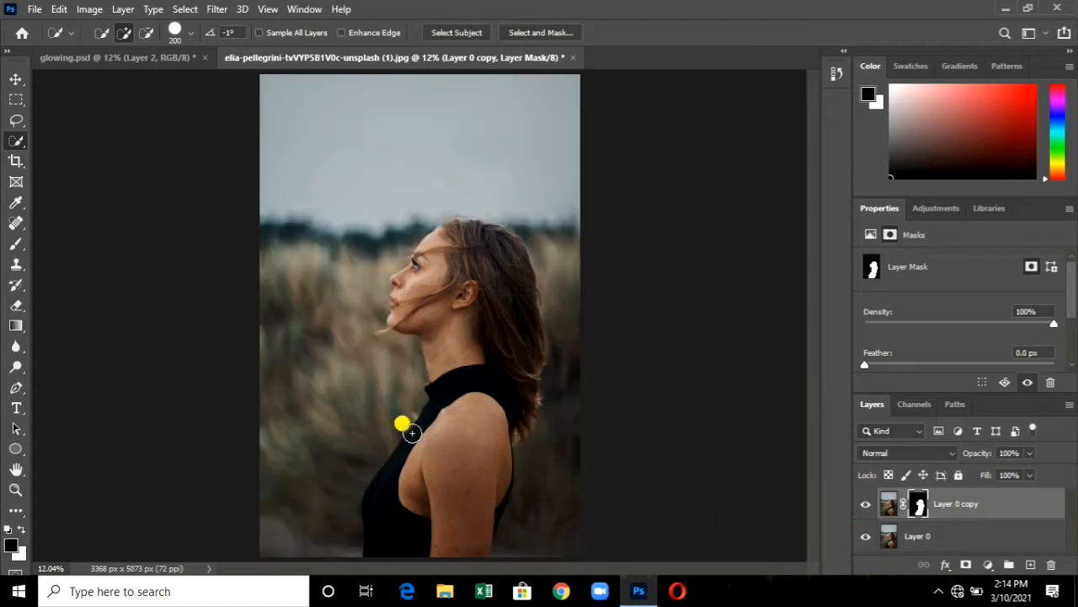
# - Darken the background with a Levels adjustment clipped to Layer 0, setting the white output level to 71
pyautogui.click(15, 79)
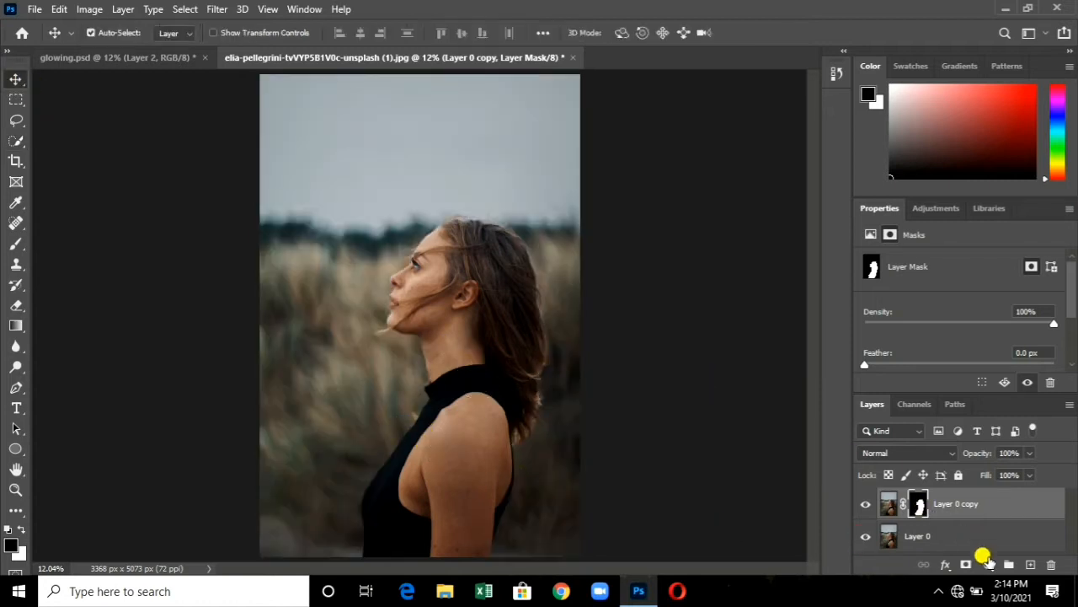
pyautogui.click(941, 537)
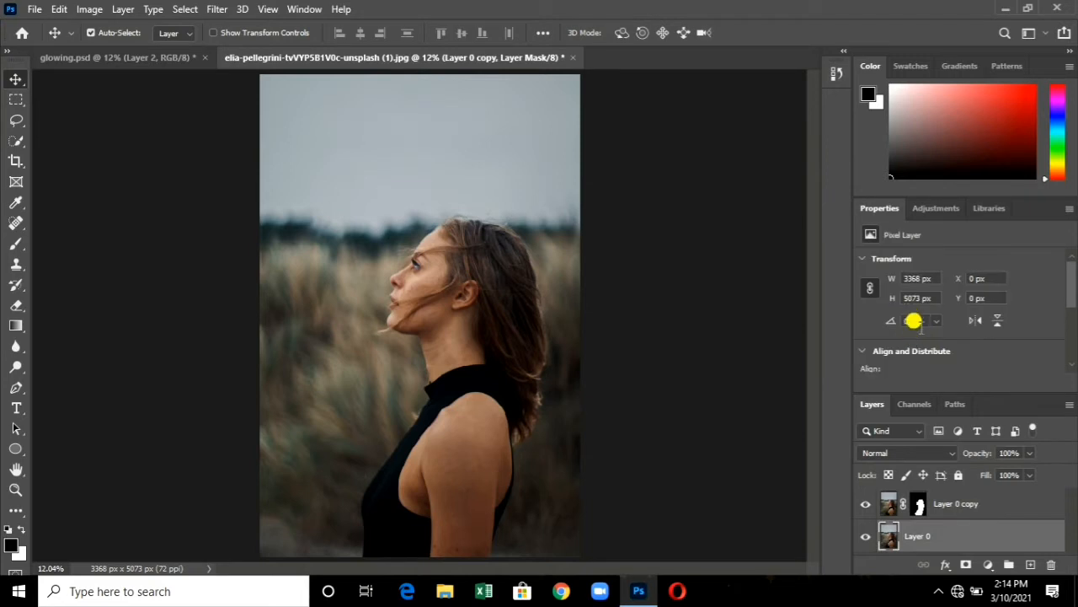
pyautogui.click(925, 212)
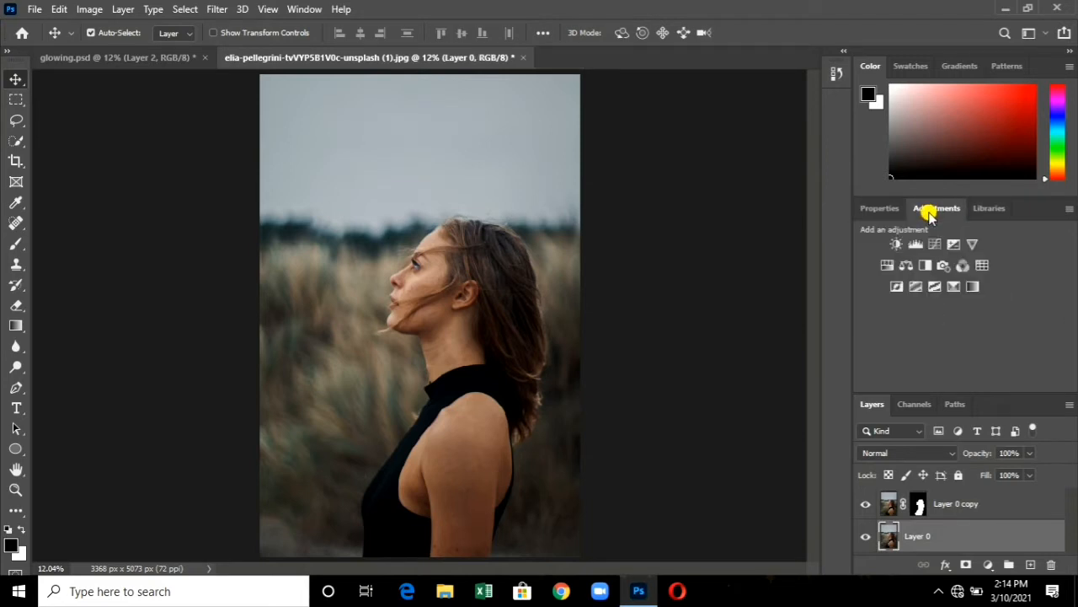
pyautogui.click(915, 244)
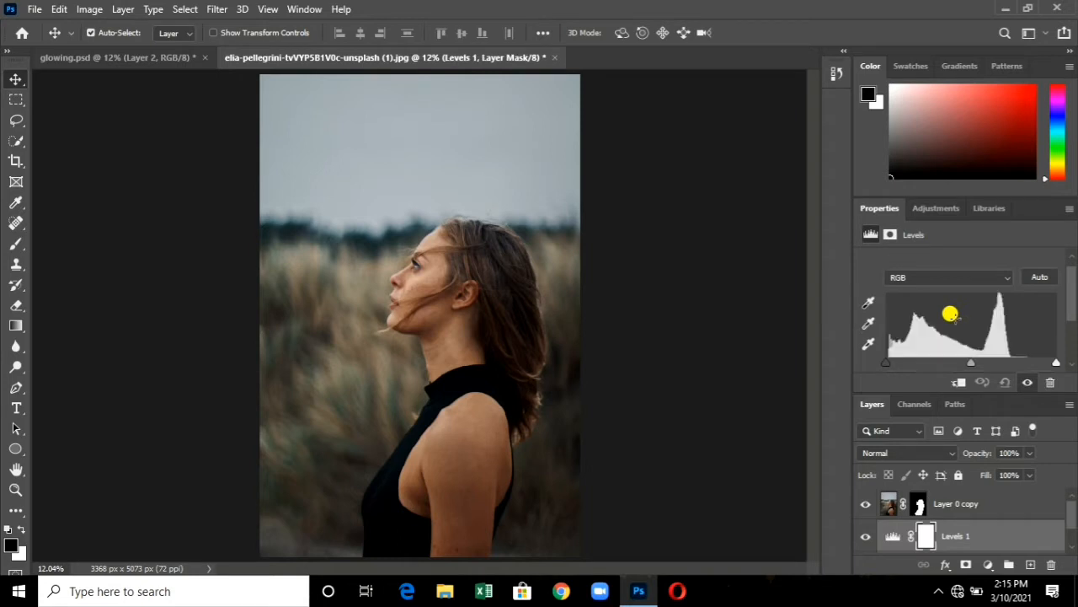
pyautogui.scroll(-2, 951, 329)
pyautogui.click(957, 383)
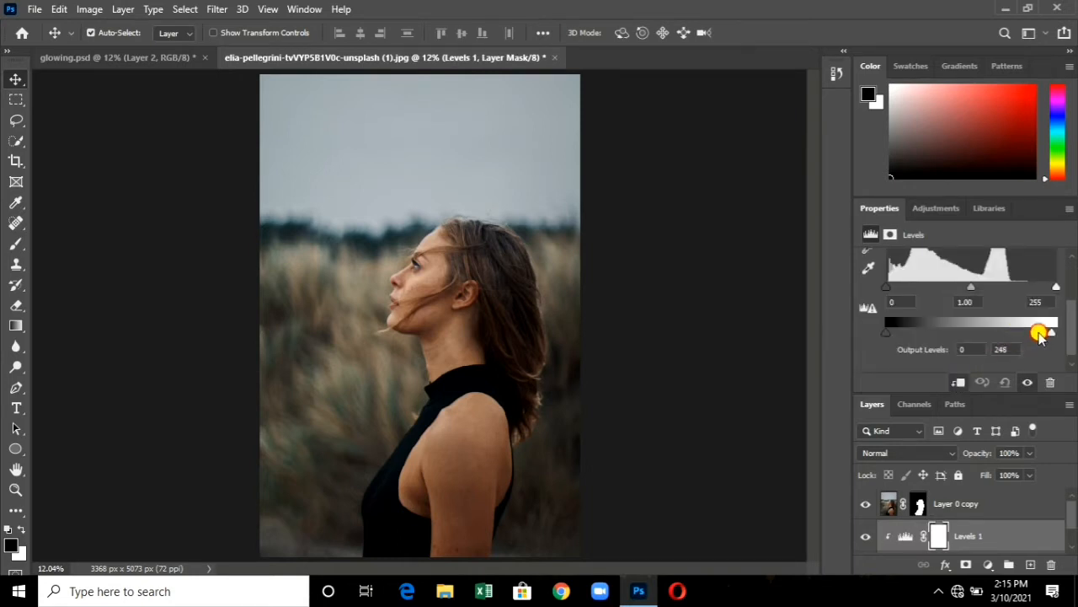
pyautogui.moveTo(1040, 333); pyautogui.dragTo(934, 337)
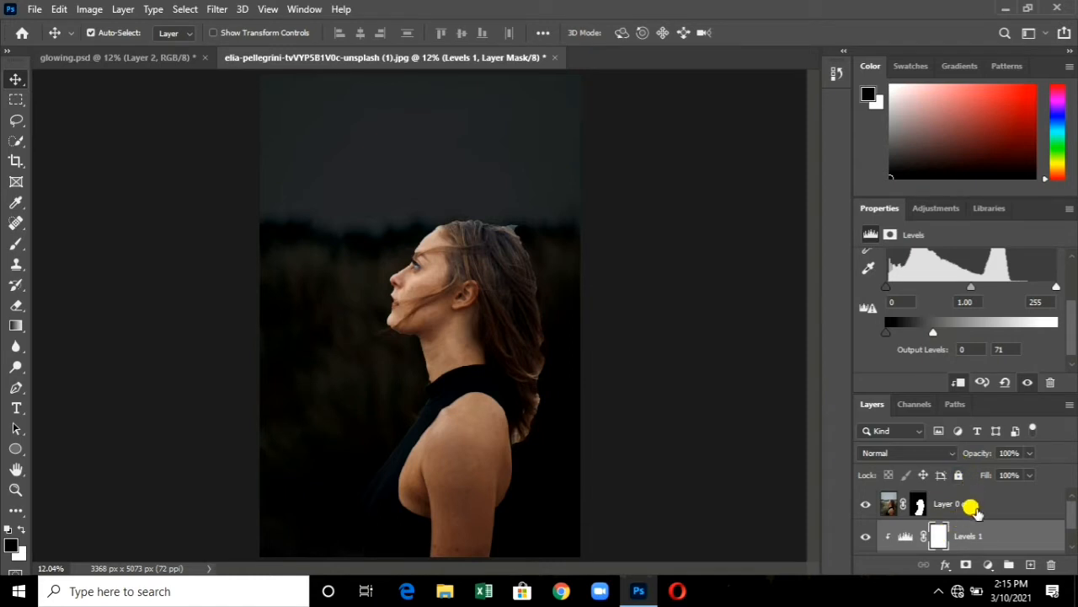
# - Darken the woman with a Levels adjustment clipped to Layer 0 copy, setting the white output level to 70
pyautogui.click(972, 508)
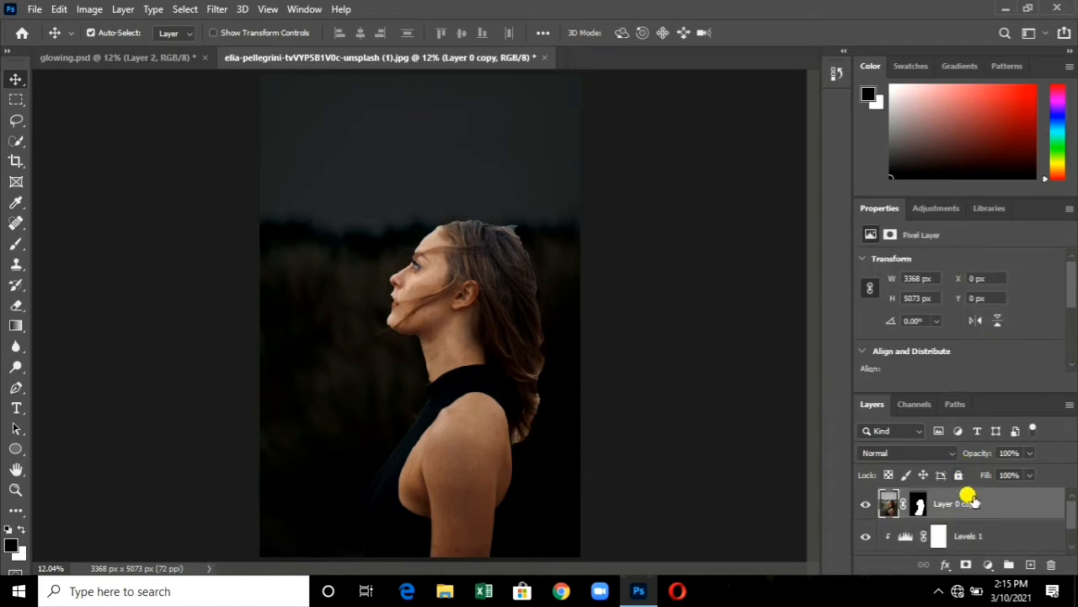
pyautogui.click(929, 211)
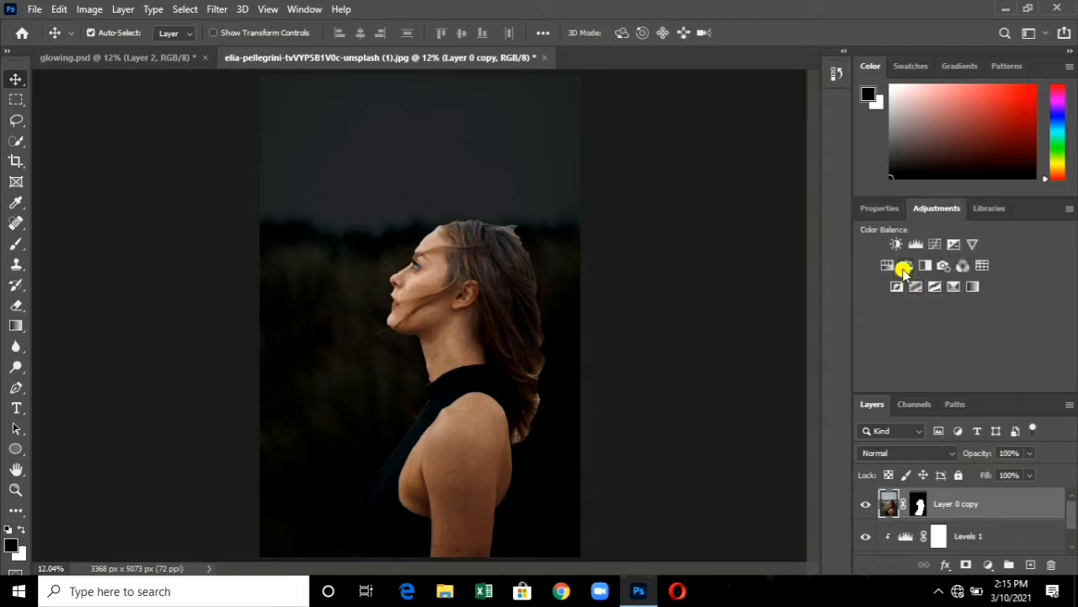
pyautogui.click(916, 245)
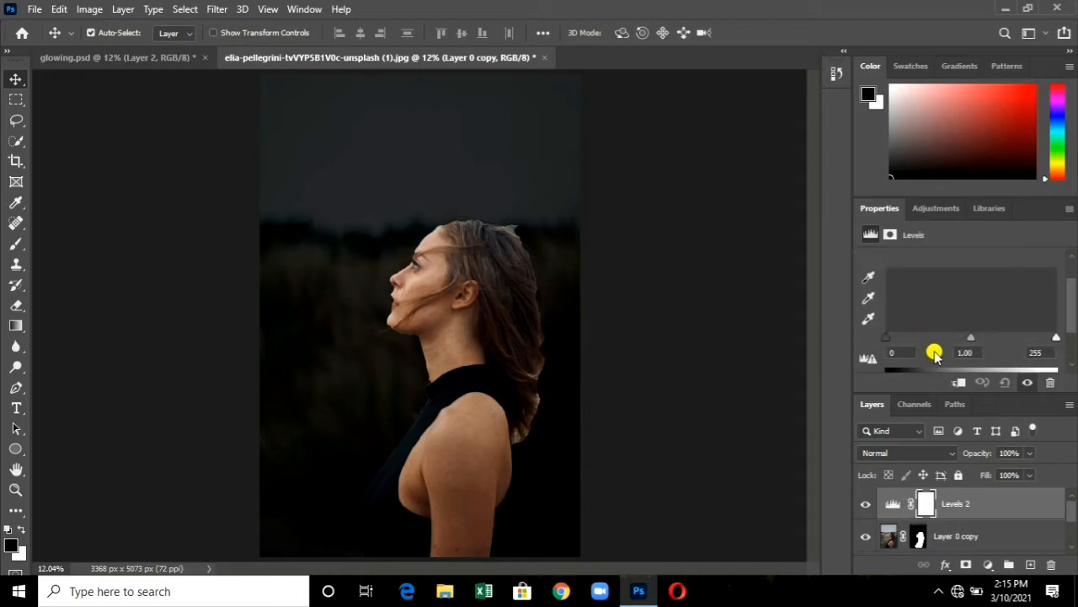
pyautogui.click(956, 381)
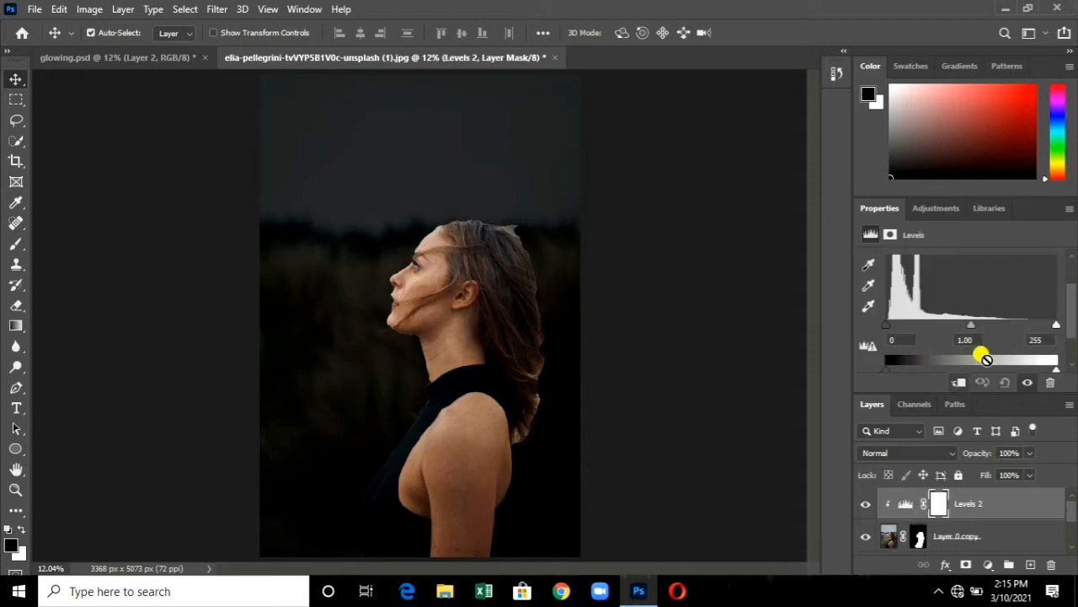
pyautogui.scroll(-1, 986, 342)
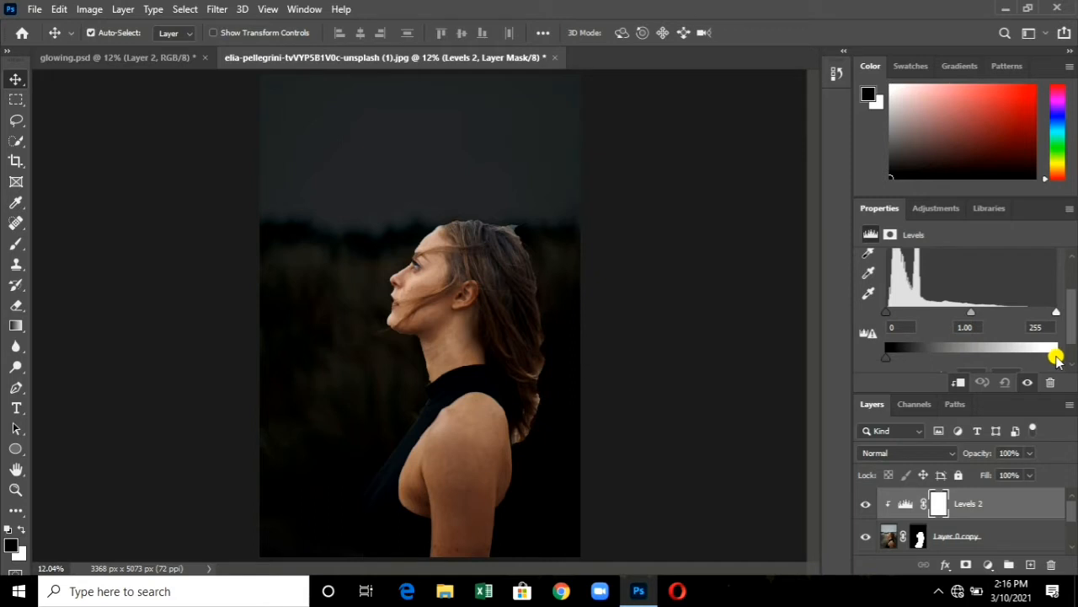
pyautogui.moveTo(1056, 357); pyautogui.dragTo(926, 355)
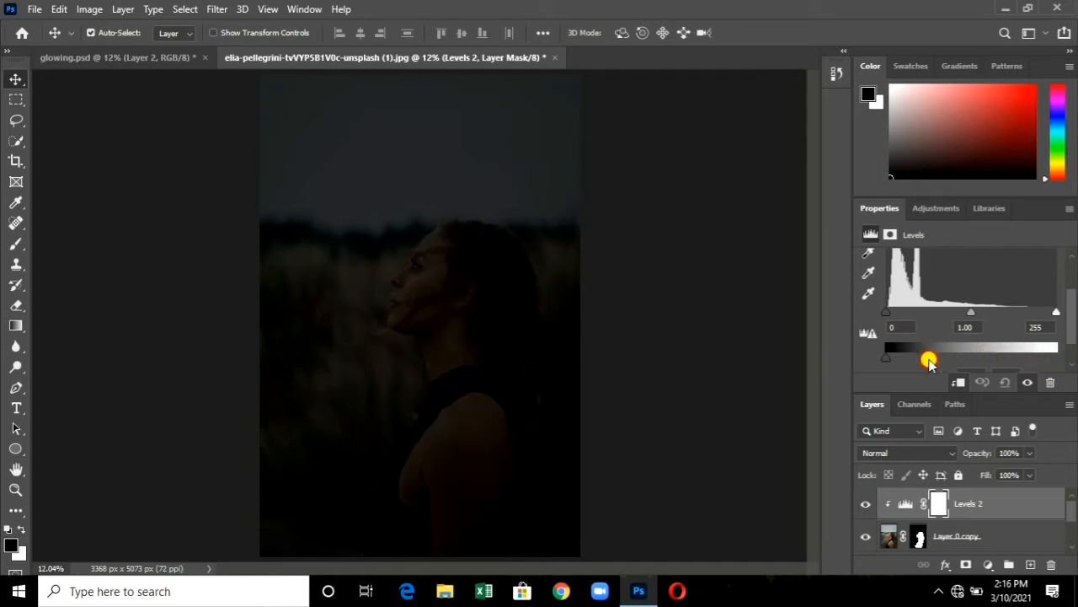
pyautogui.scroll(-1, 942, 352)
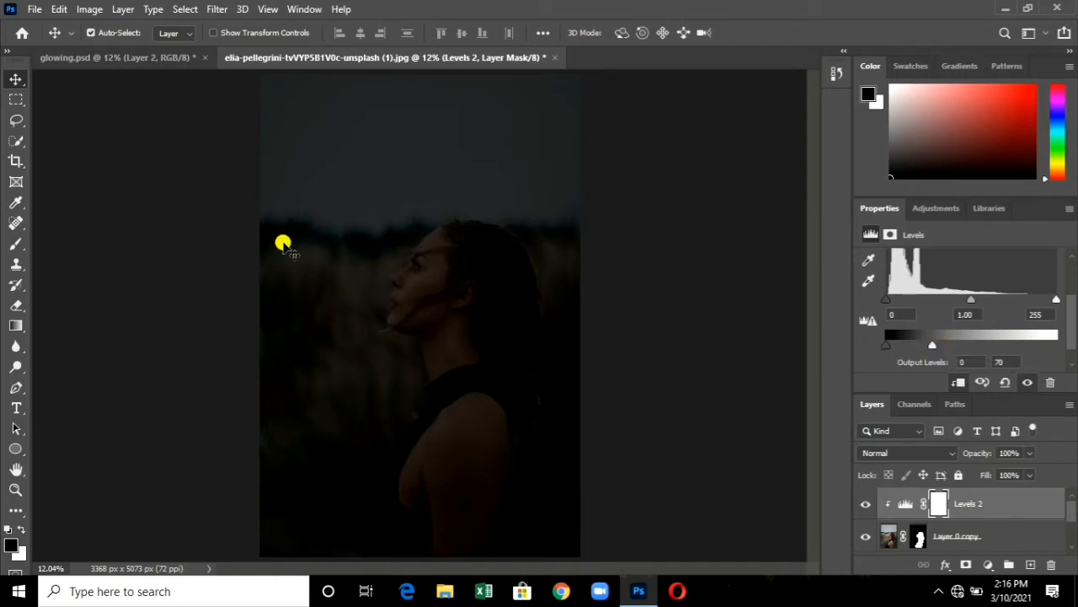
# - Brush black over the face on the Levels 2 mask at 18% and then 23% opacity to bring back light
pyautogui.click(730, 448)
pyautogui.click(935, 503)
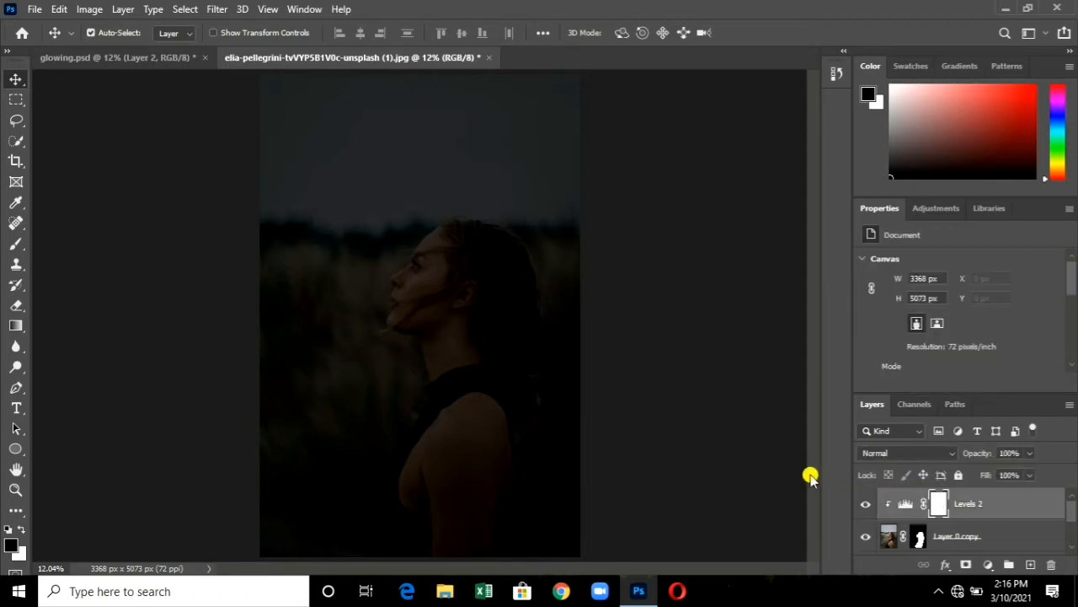
pyautogui.click(16, 243)
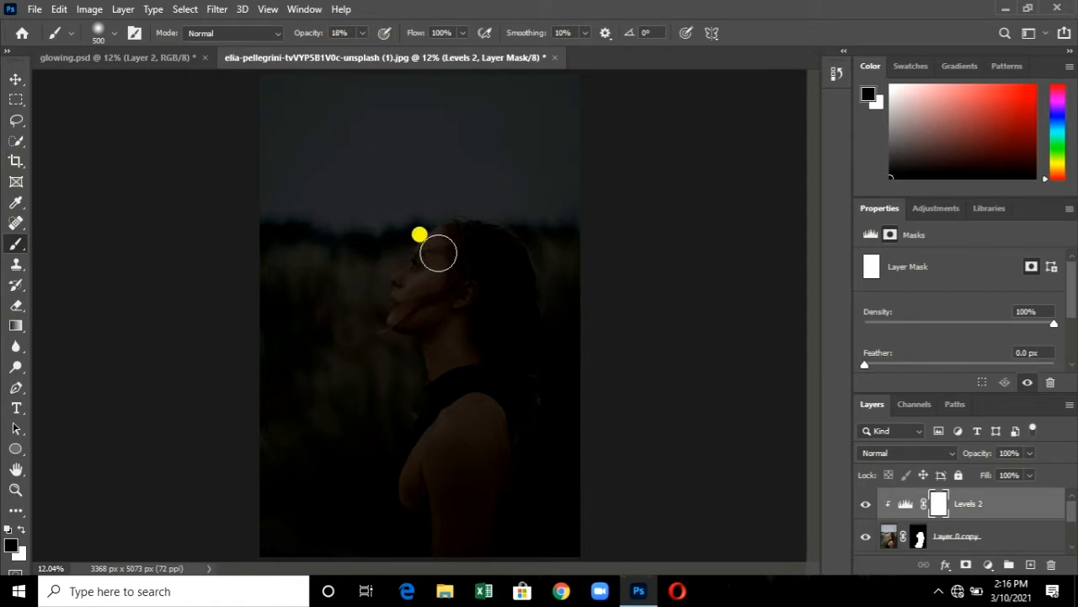
pyautogui.moveTo(435, 245)
pyautogui.mouseDown()
pyautogui.moveTo(405, 308)
pyautogui.moveTo(427, 312)
pyautogui.moveTo(439, 266)
pyautogui.moveTo(408, 294)
pyautogui.moveTo(409, 307)
pyautogui.moveTo(440, 302)
pyautogui.moveTo(444, 247)
pyautogui.moveTo(422, 267)
pyautogui.moveTo(423, 308)
pyautogui.mouseUp()
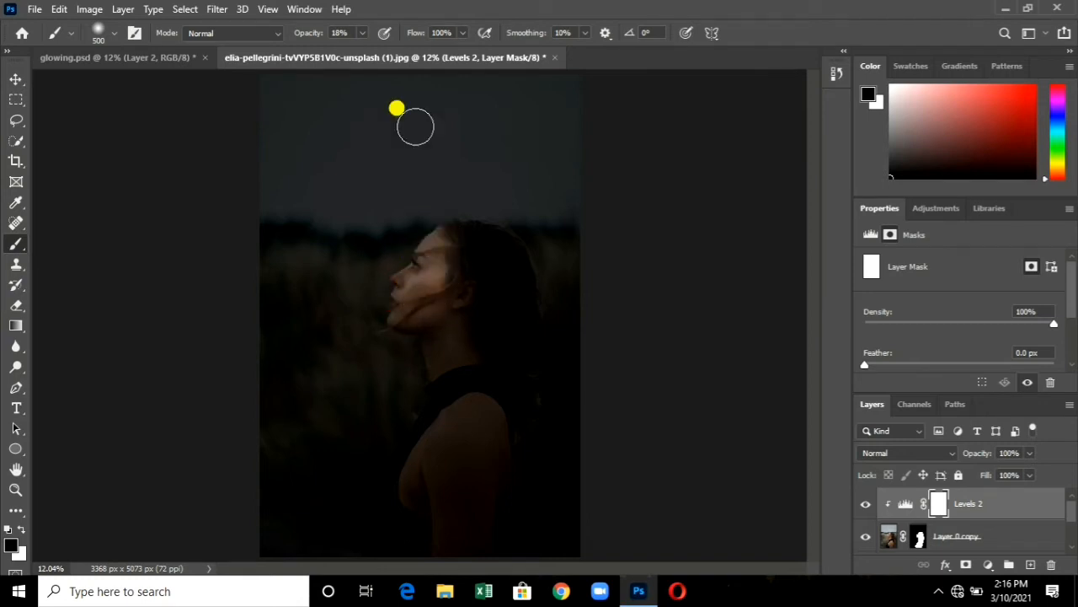
pyautogui.click(361, 33)
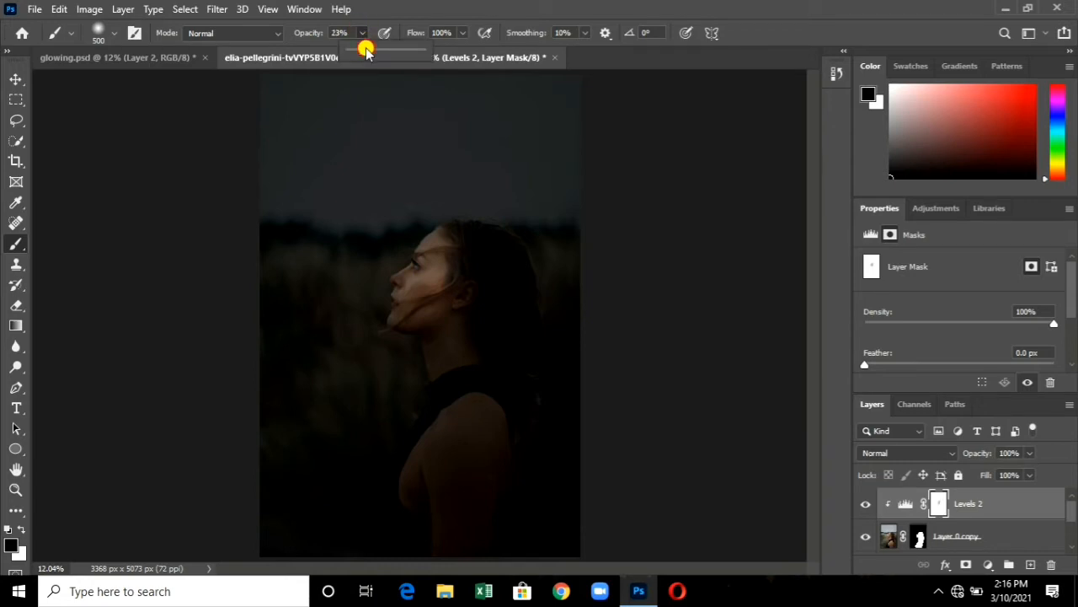
pyautogui.moveTo(425, 270)
pyautogui.mouseDown()
pyautogui.moveTo(441, 247)
pyautogui.moveTo(407, 309)
pyautogui.moveTo(449, 276)
pyautogui.moveTo(421, 265)
pyautogui.moveTo(402, 315)
pyautogui.moveTo(438, 248)
pyautogui.moveTo(438, 300)
pyautogui.moveTo(414, 315)
pyautogui.mouseUp()
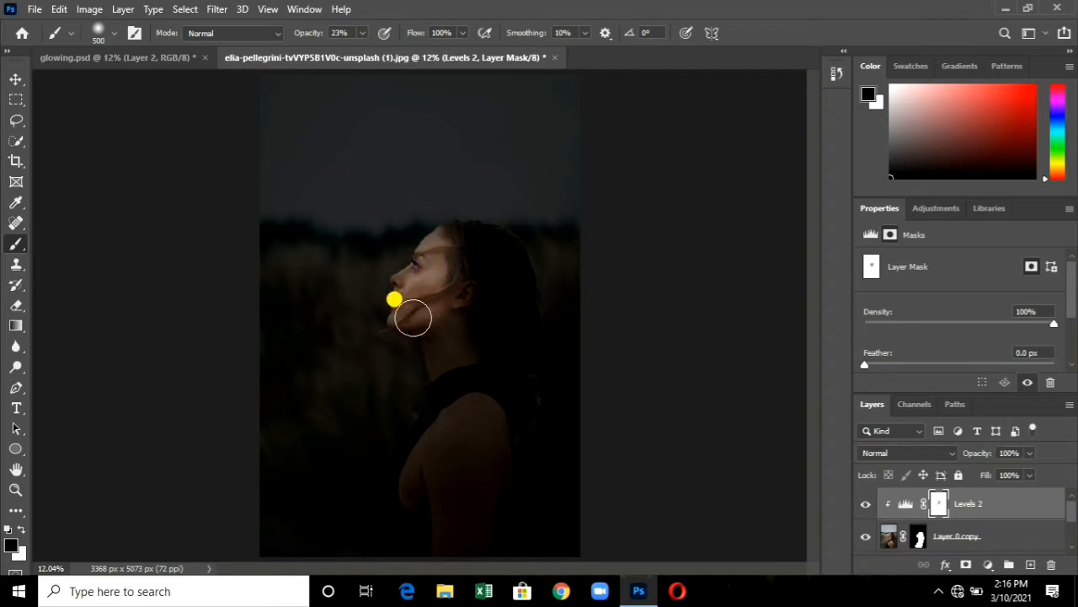
# - Bring the red like icon from Webflippy - Like Icon Image.png into the portrait document and place it over the woman's face
pyautogui.click(17, 79)
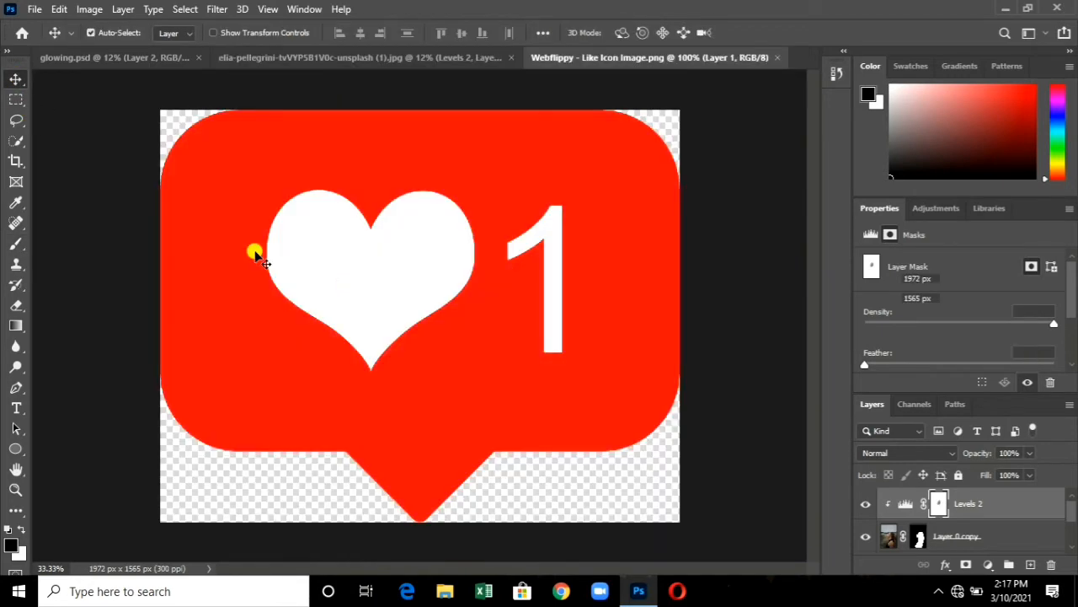
pyautogui.click(17, 77)
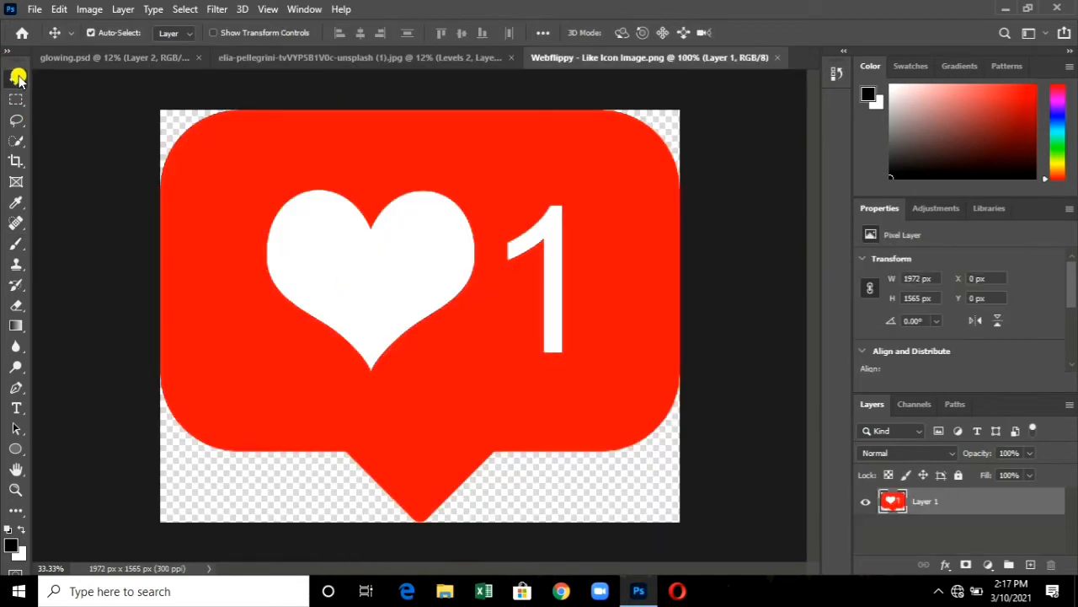
pyautogui.click(435, 283)
pyautogui.moveTo(373, 208); pyautogui.dragTo(382, 263)
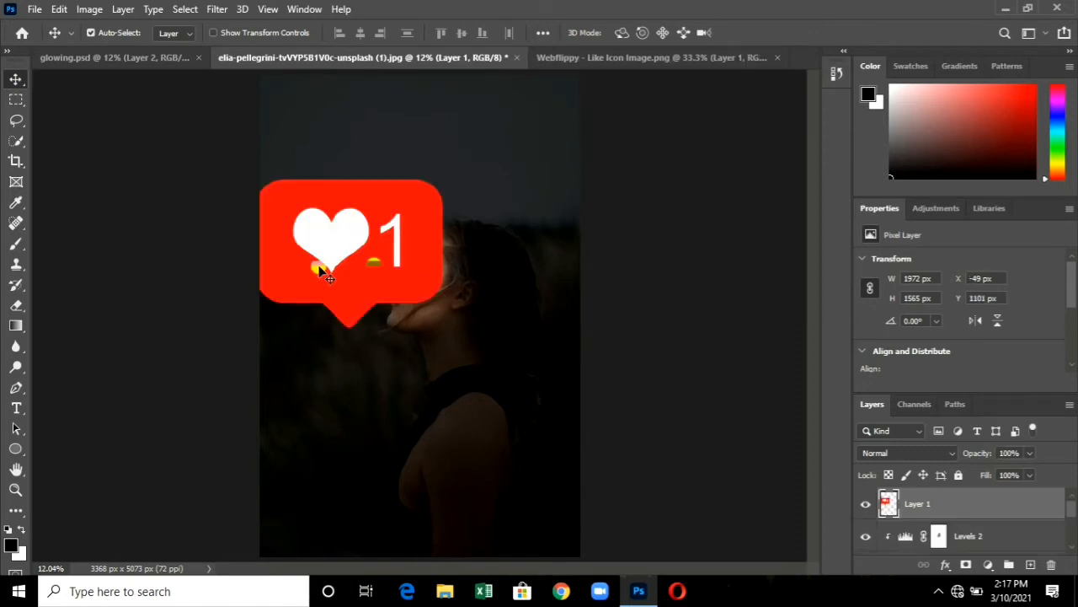
pyautogui.moveTo(379, 243); pyautogui.dragTo(412, 245)
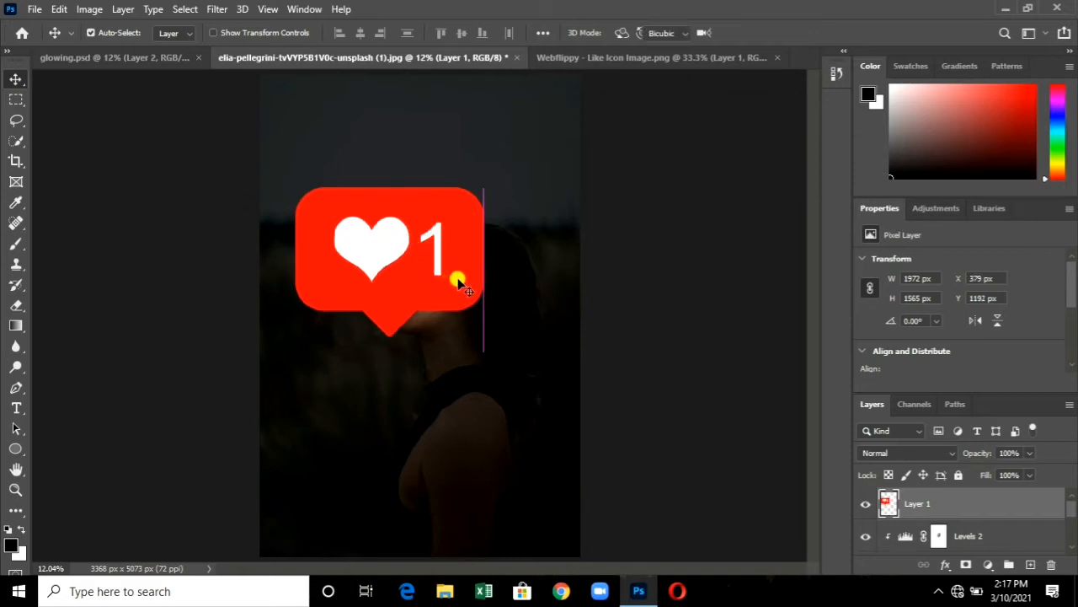
# - Scale the like icon down to about 643 × 510 px and place it above and in front of the woman's face
pyautogui.hotkey('ctrl', 't')
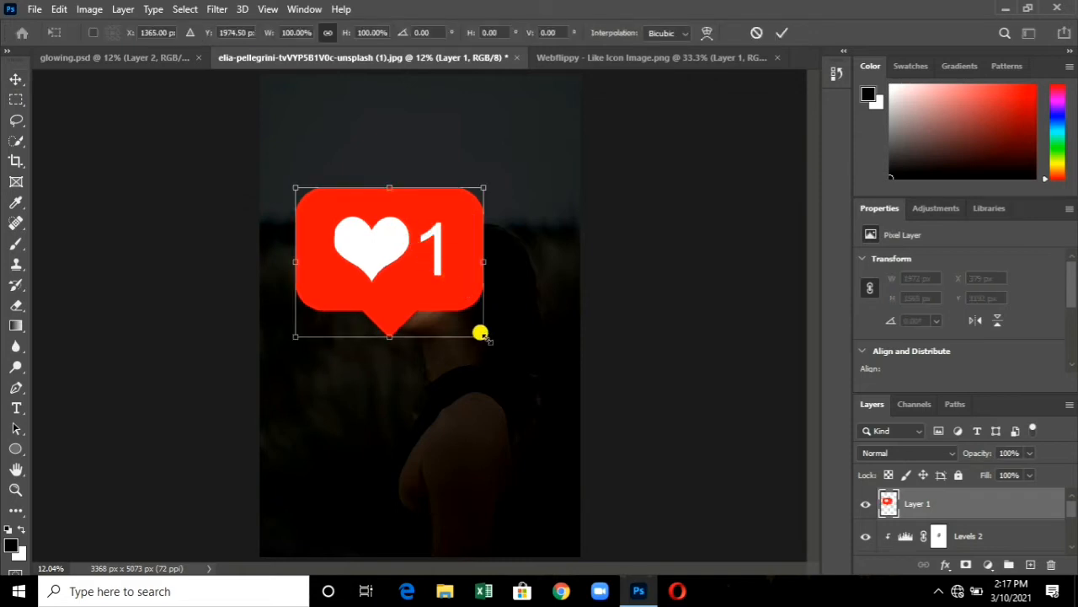
pyautogui.moveTo(479, 332); pyautogui.dragTo(379, 226)
pyautogui.press('Return')
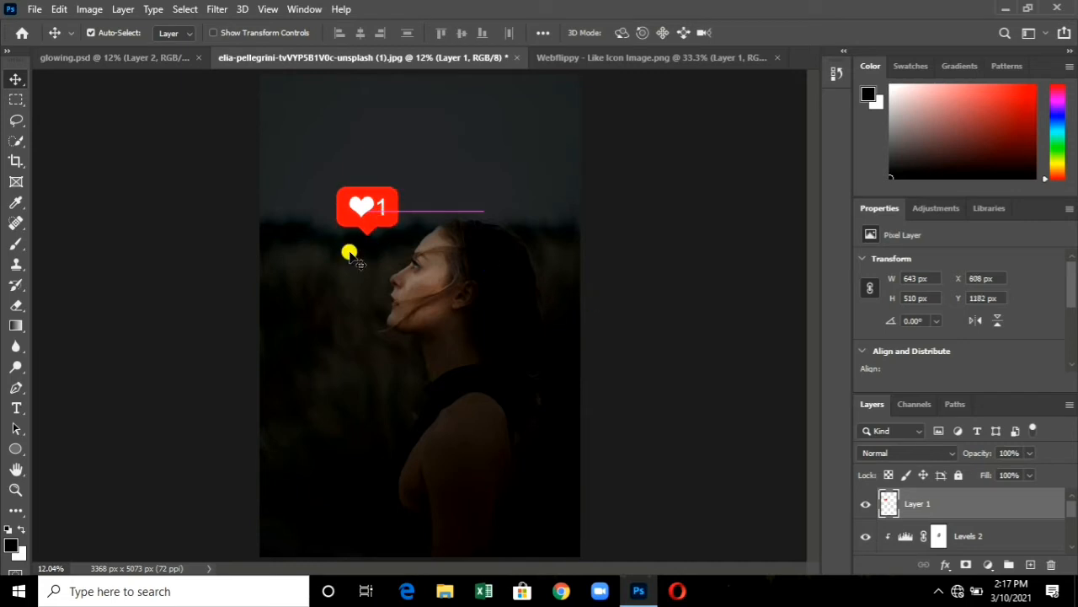
pyautogui.click(377, 217)
pyautogui.click(429, 291)
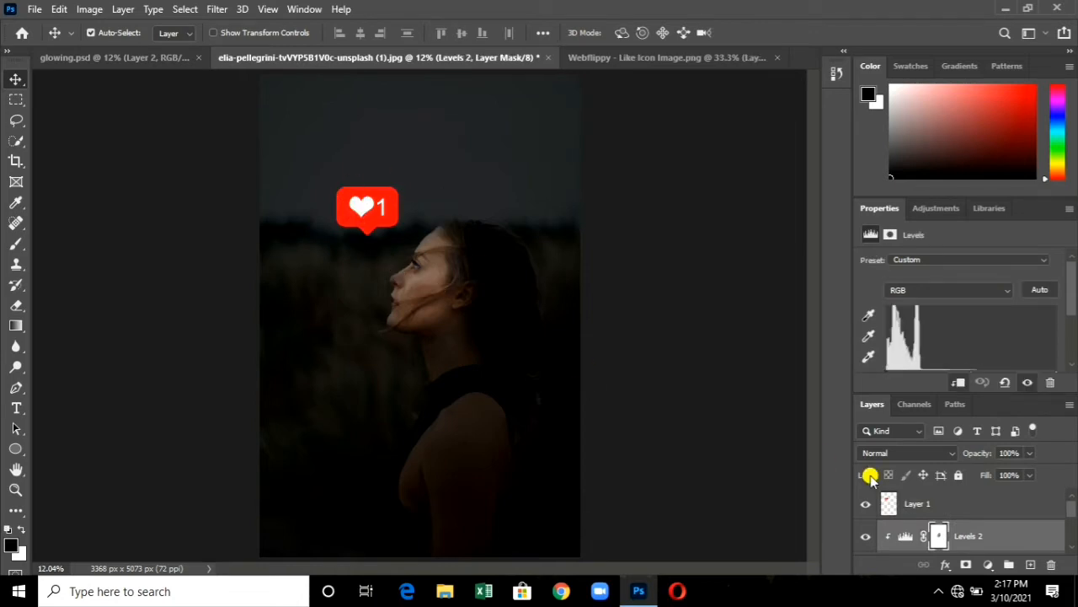
# - Soften the like icon on Layer 1 with a Gaussian Blur of 10 pixels radius
pyautogui.click(924, 501)
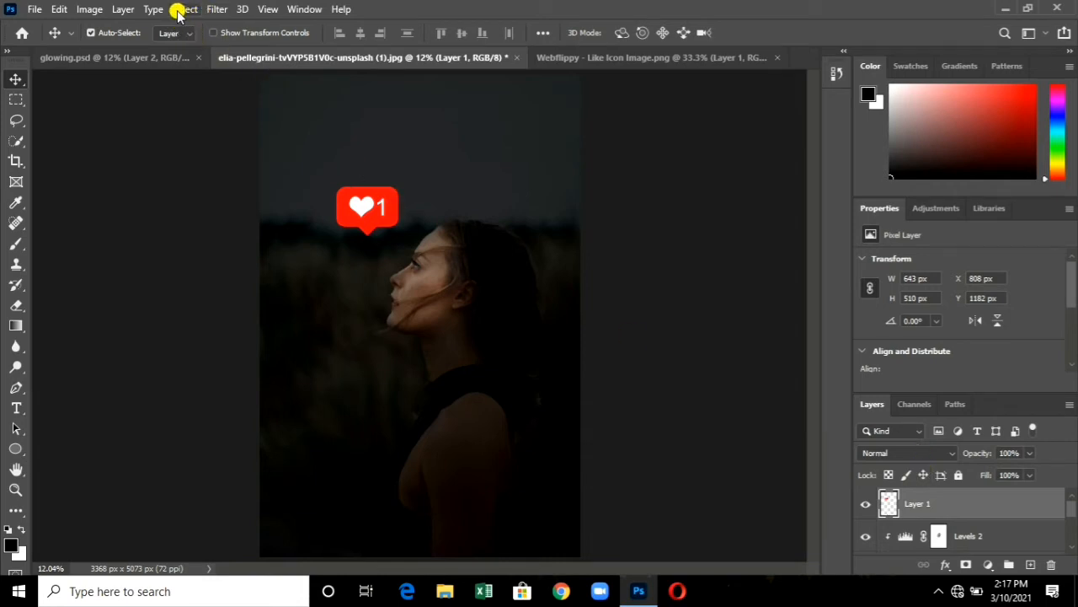
pyautogui.click(218, 12)
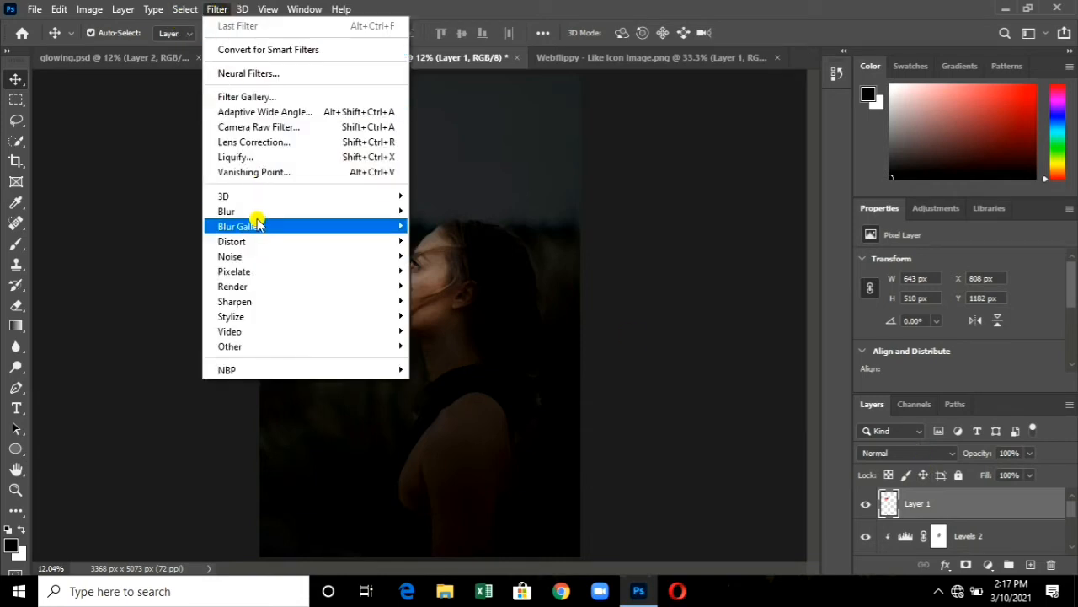
pyautogui.moveTo(252, 211)
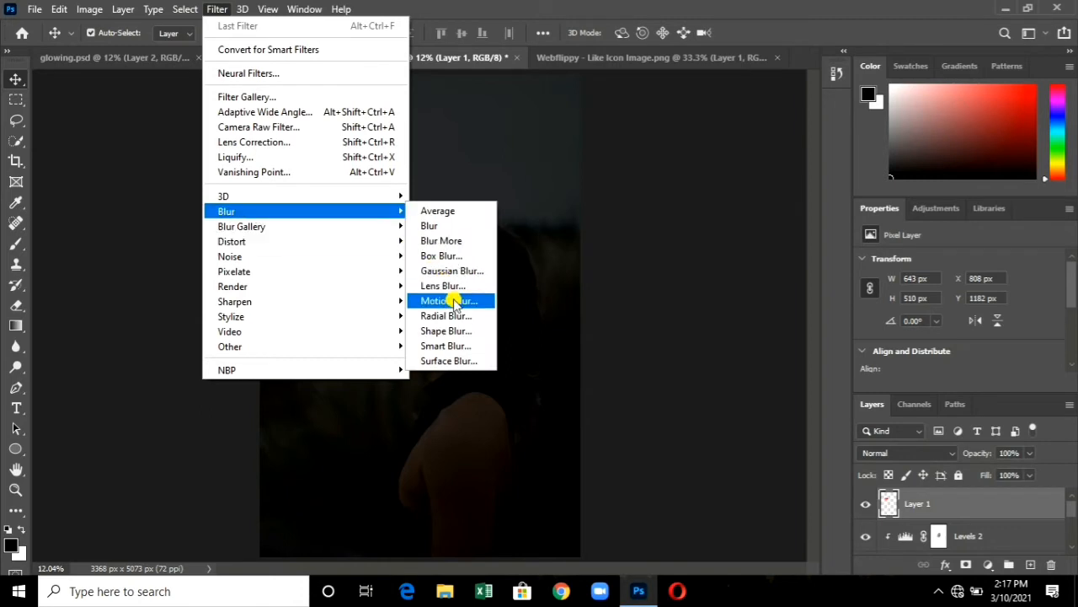
pyautogui.click(451, 273)
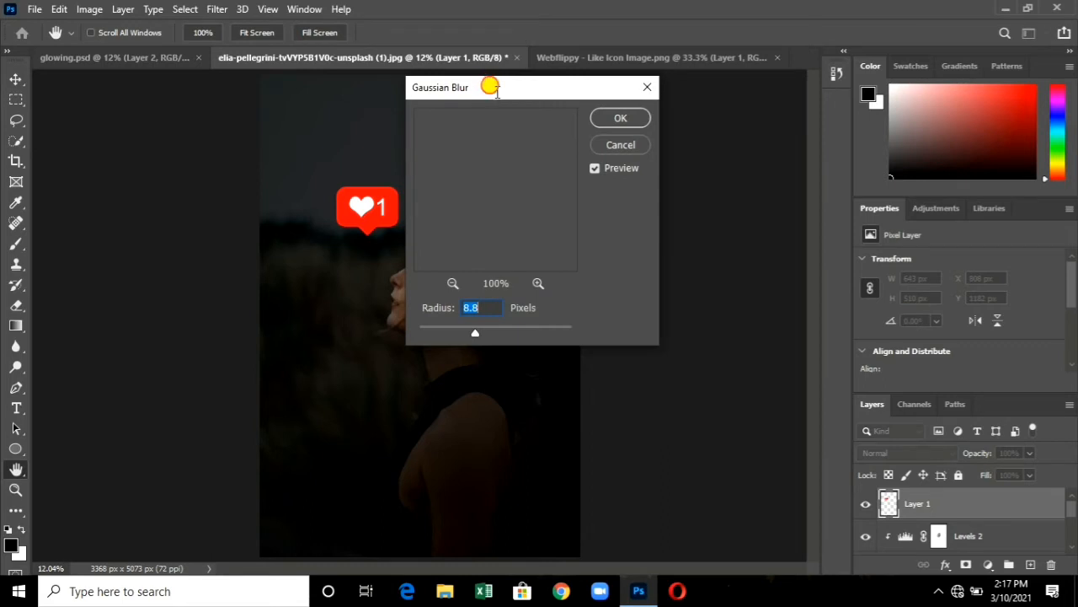
pyautogui.moveTo(497, 91); pyautogui.dragTo(588, 160)
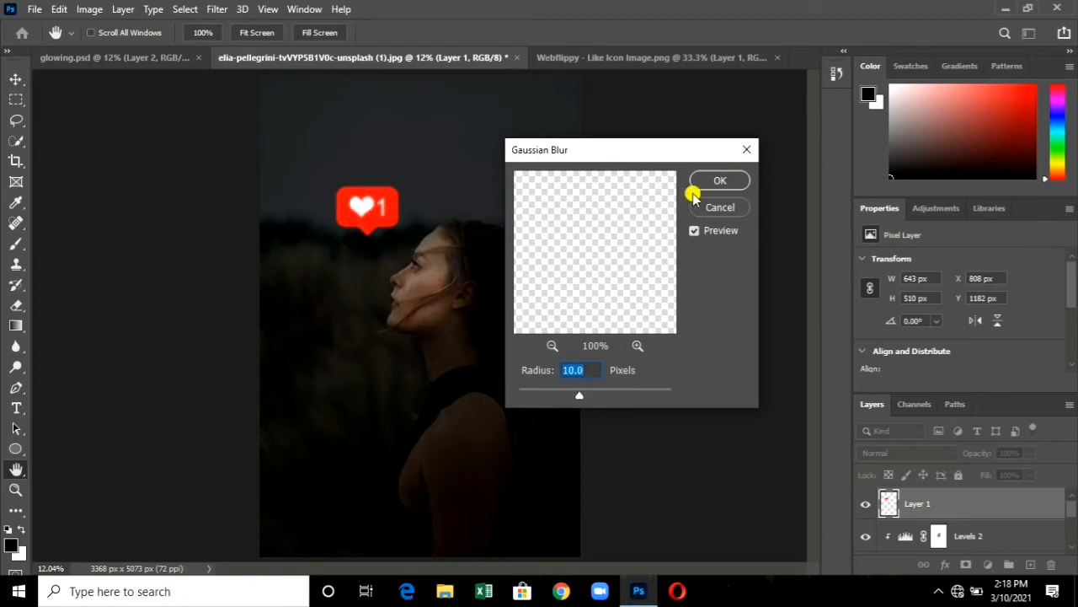
pyautogui.click(717, 184)
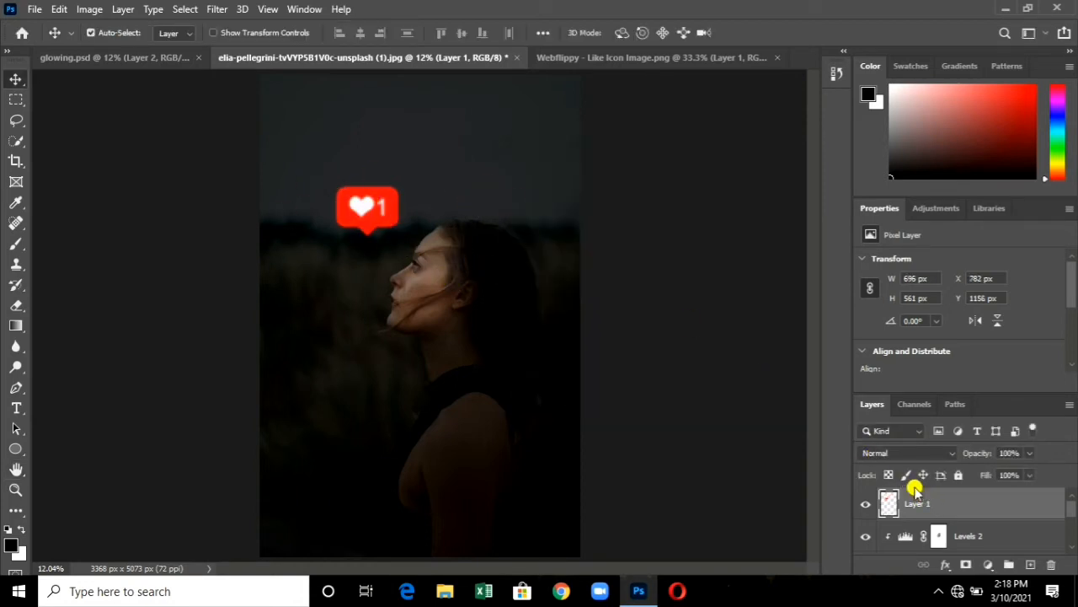
# - Duplicate the like icon layer and set the copy's blend mode to Screen
pyautogui.hotkey('ctrl', 'j')
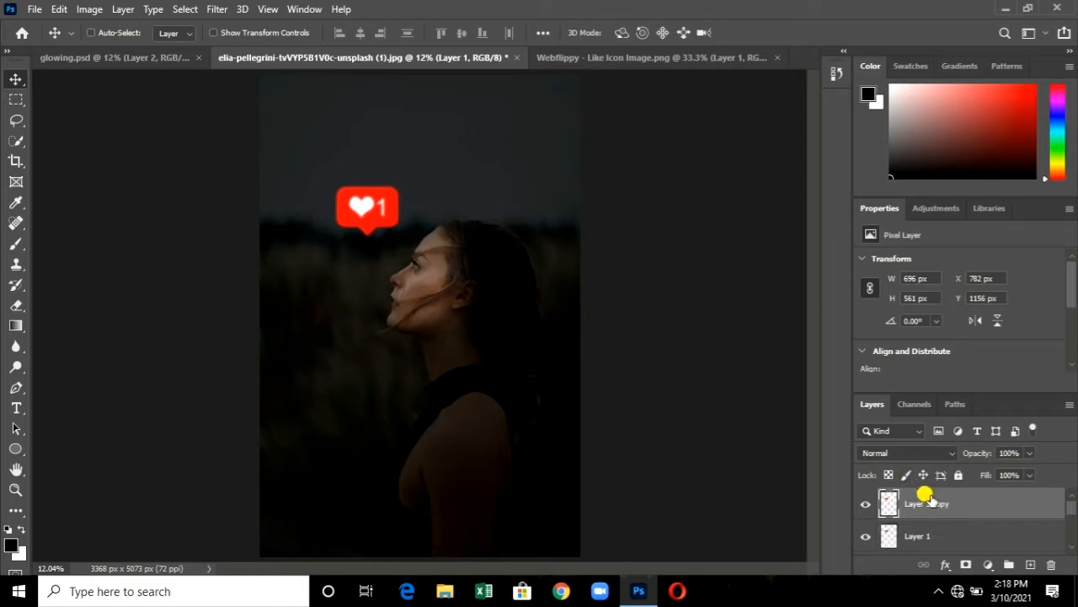
pyautogui.click(906, 453)
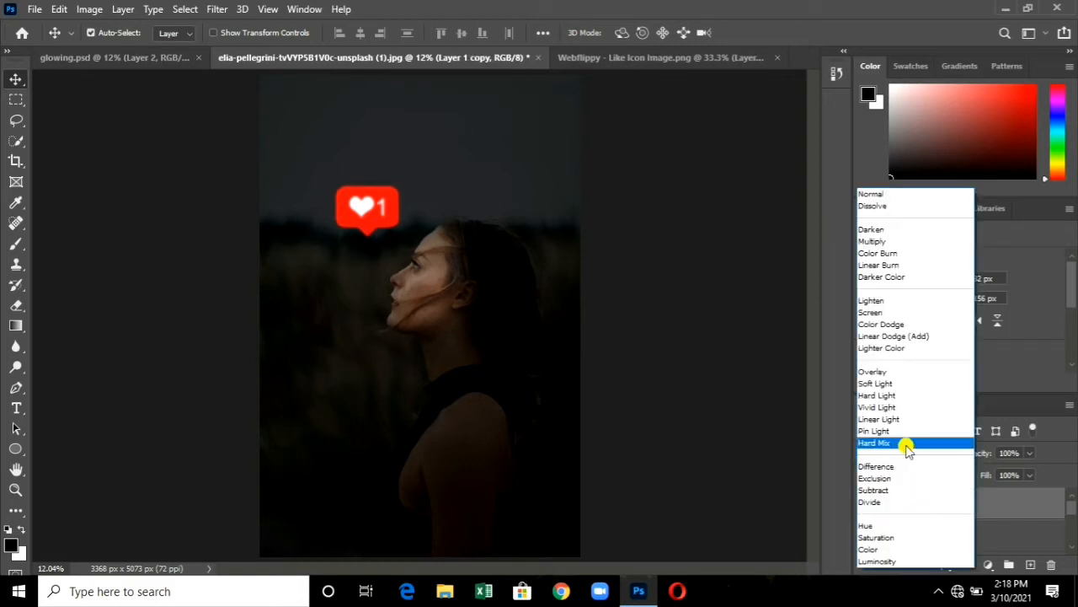
pyautogui.click(873, 313)
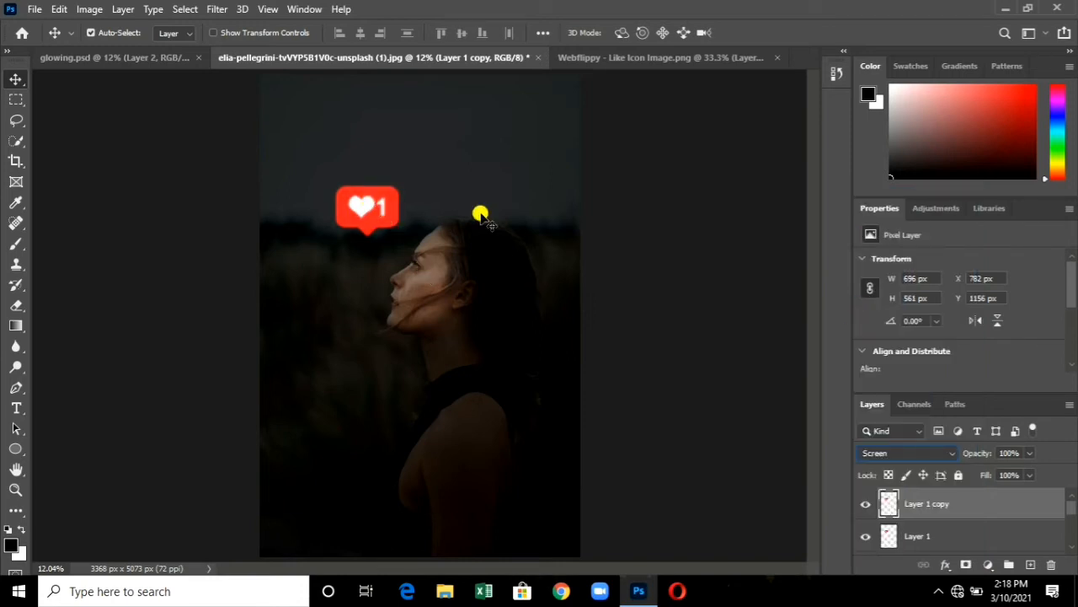
# - Apply a Gaussian Blur of 153.2 pixels to the Screen-mode icon copy and duplicate the blurred layer
pyautogui.click(217, 9)
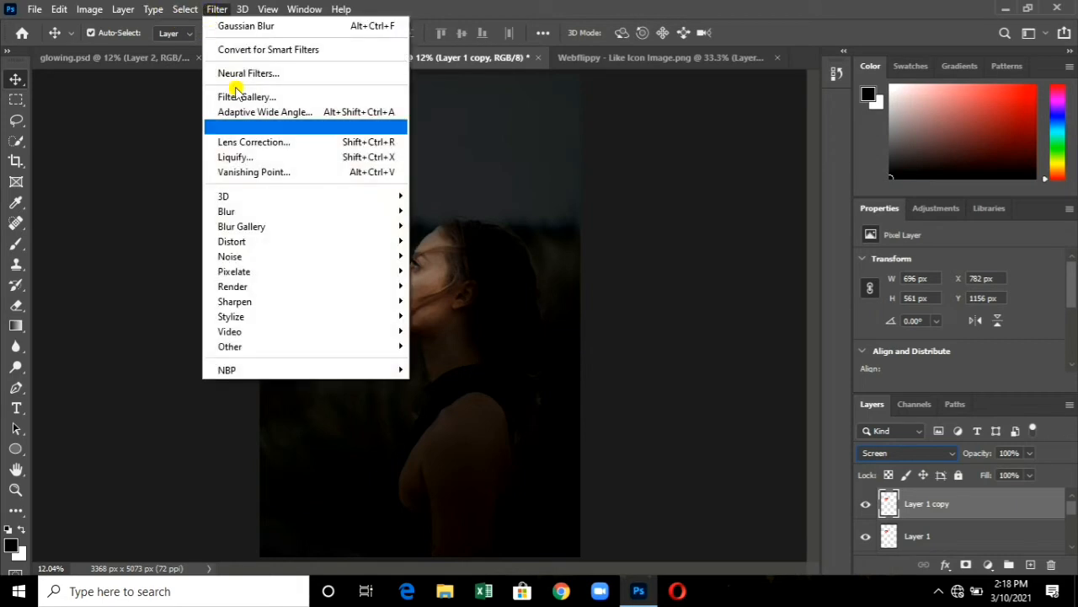
pyautogui.moveTo(264, 210)
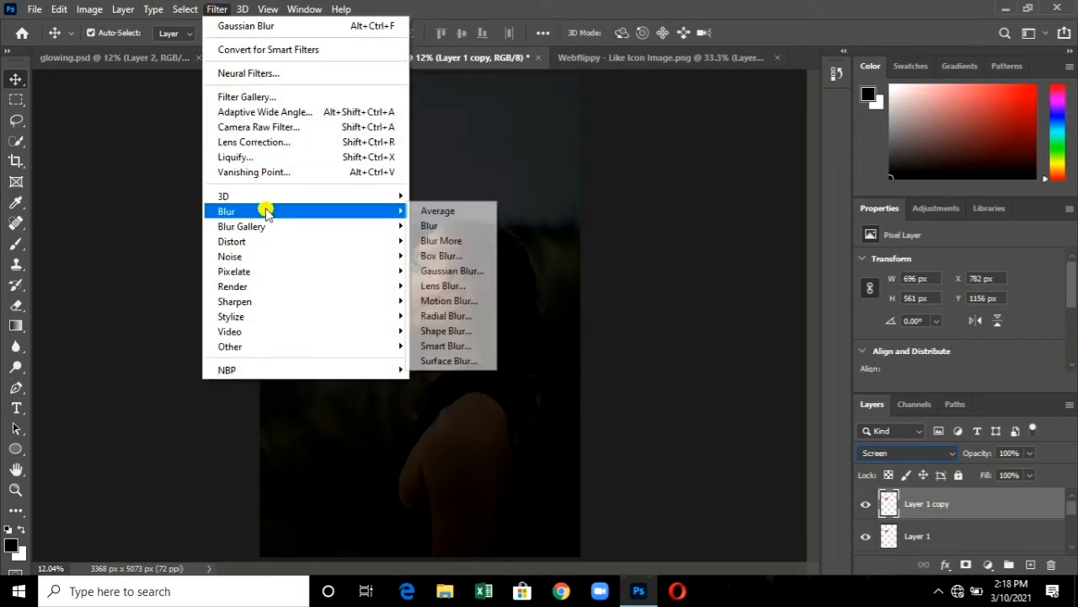
pyautogui.click(466, 271)
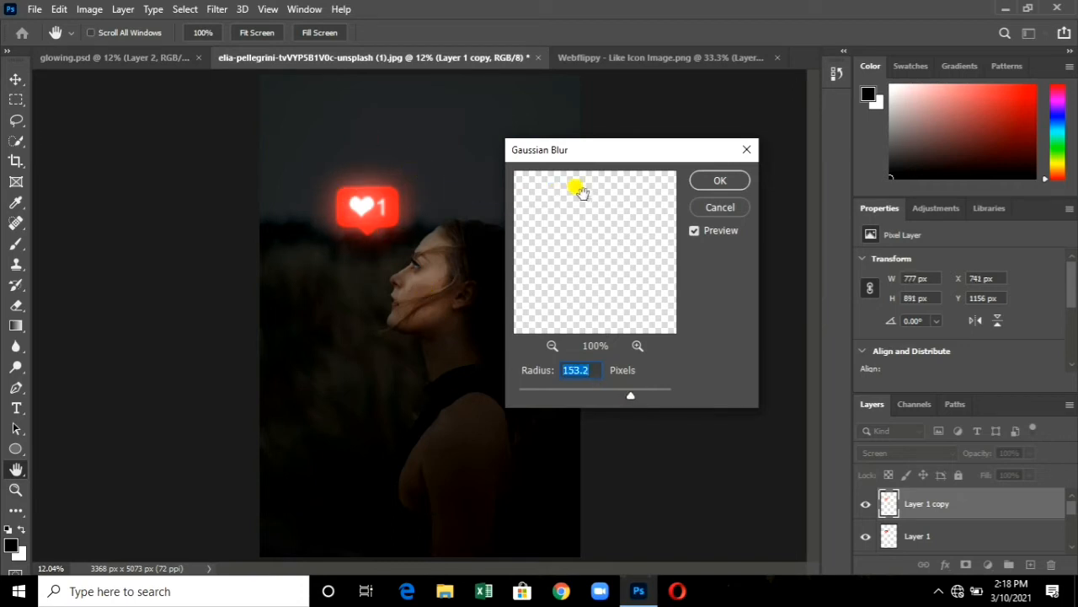
pyautogui.click(716, 183)
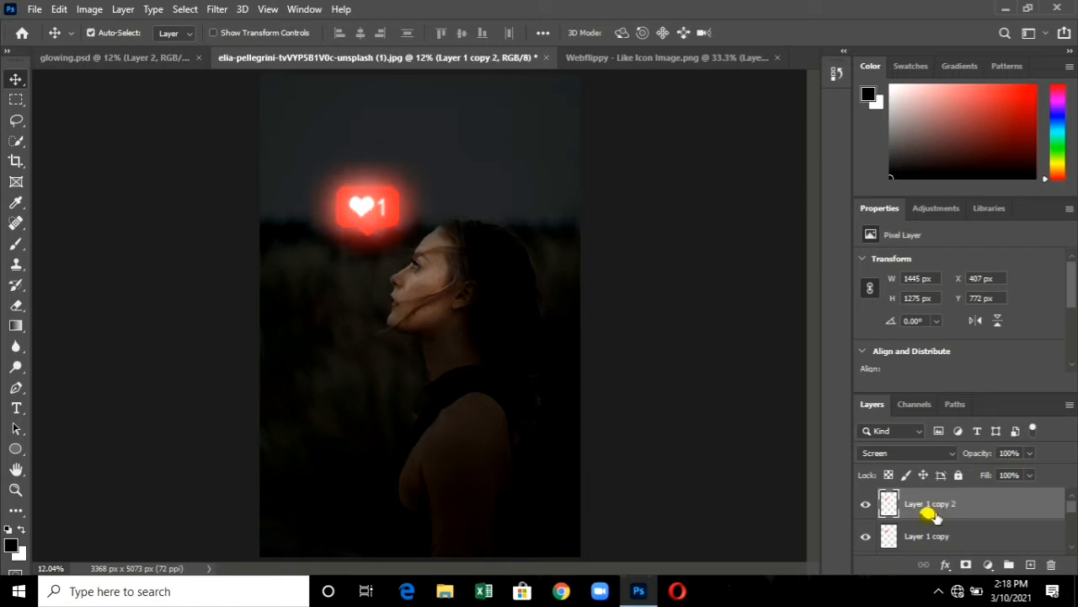
# - Apply a Gaussian Blur of 202.1 pixels to Layer 1 copy 2 to widen the icon's glow
pyautogui.click(215, 12)
pyautogui.moveTo(250, 210)
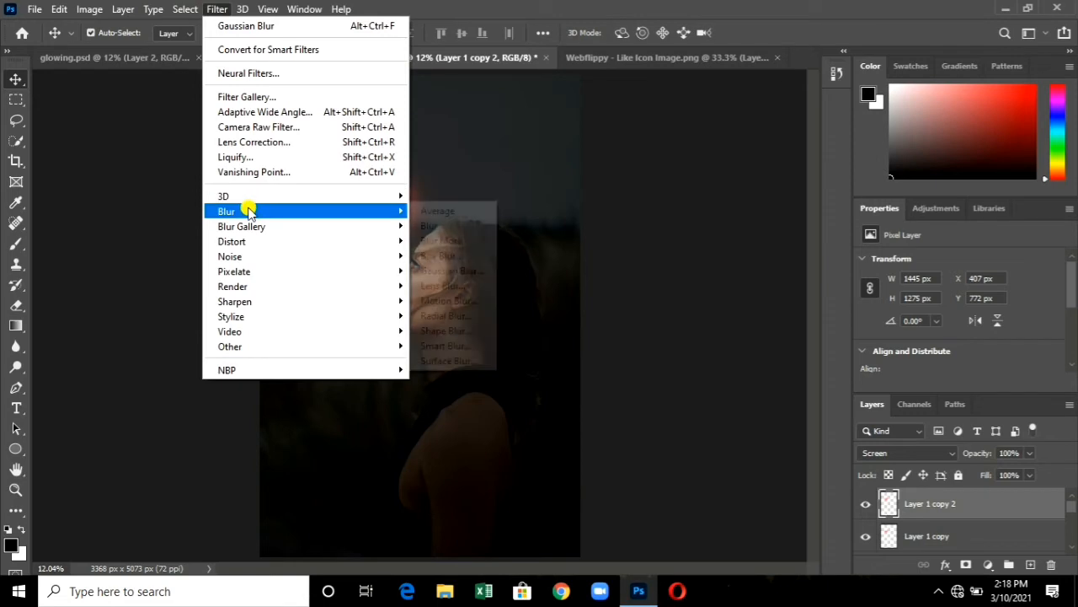
pyautogui.click(455, 270)
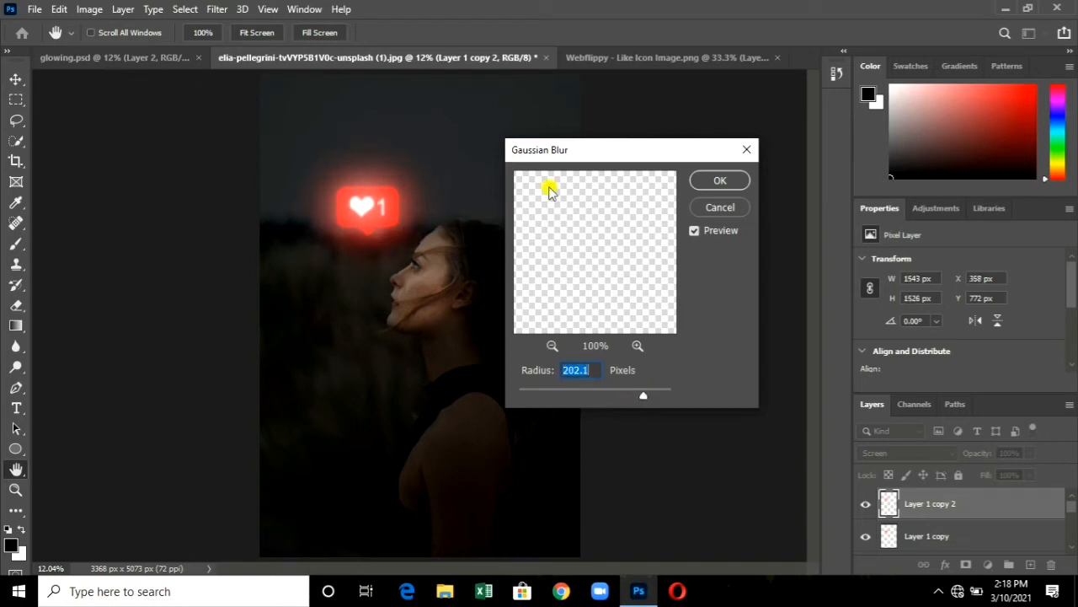
pyautogui.click(714, 179)
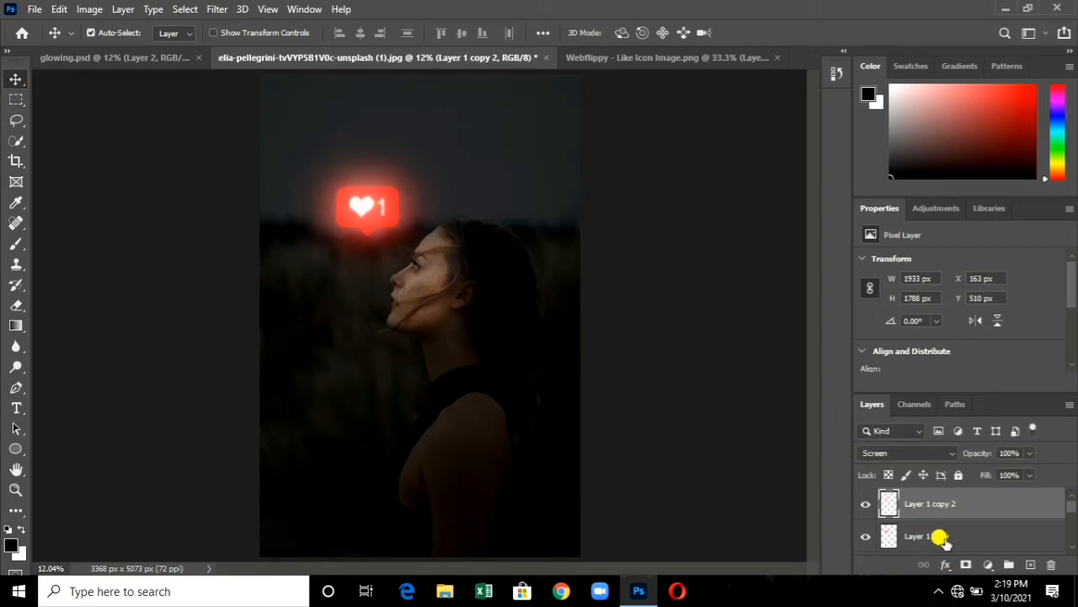
# - Add a red Outer Glow to the icon on Layer 1 in Screen mode with 84% opacity, 5% spread and 188 px size
pyautogui.scroll(-1, 916, 535)
pyautogui.scroll(-1, 917, 536)
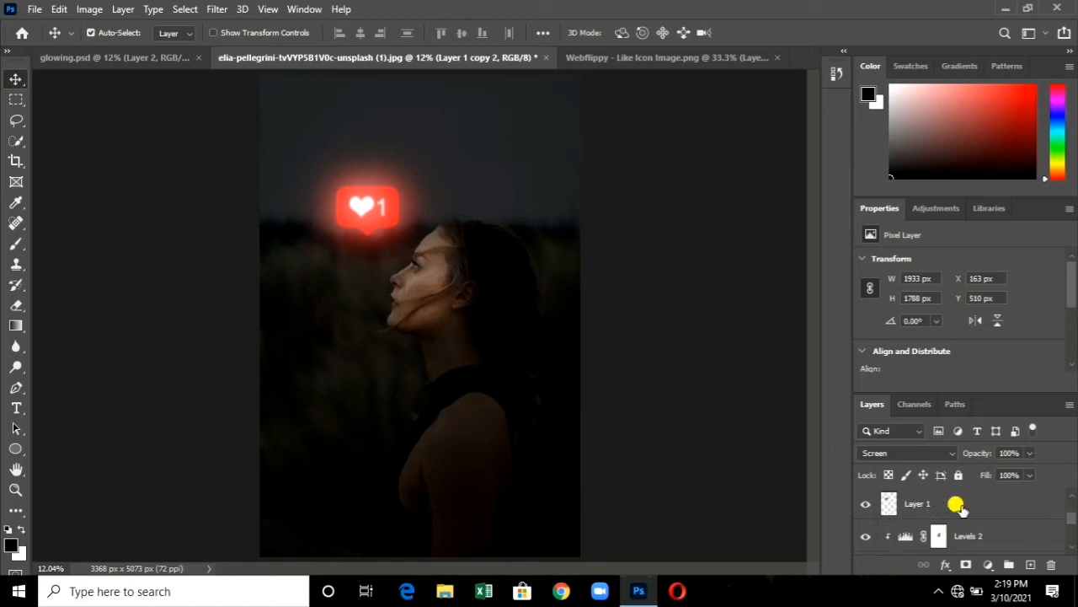
pyautogui.click(946, 503)
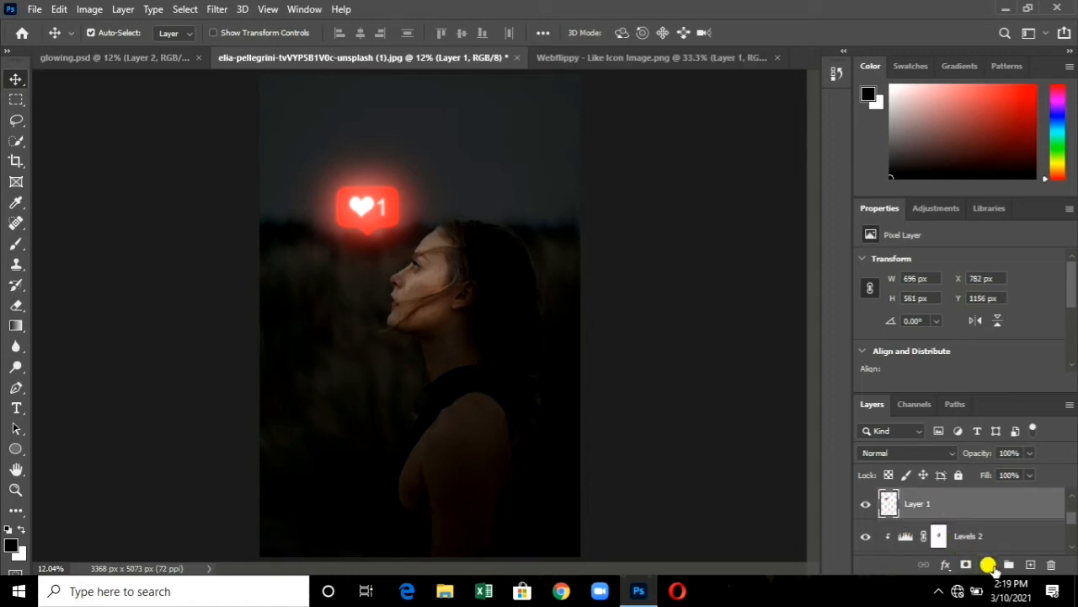
pyautogui.click(985, 565)
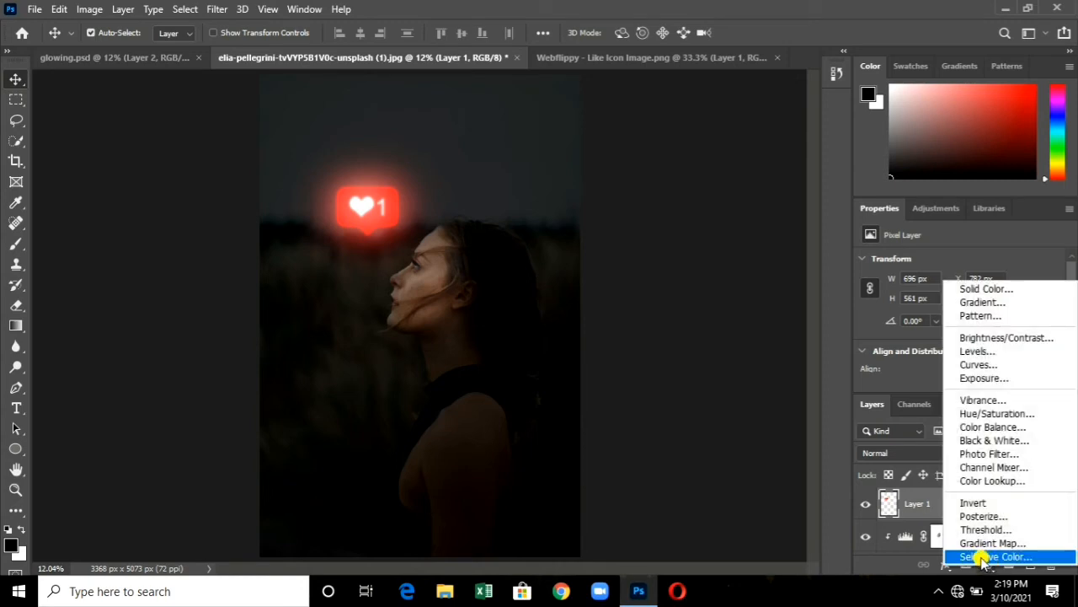
pyautogui.click(946, 569)
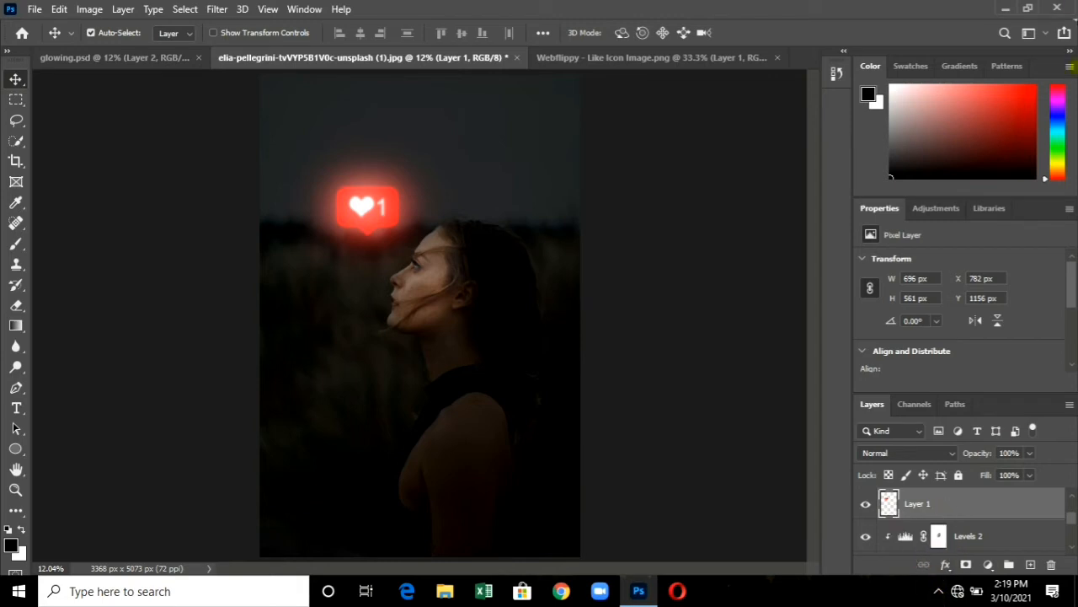
pyautogui.click(945, 565)
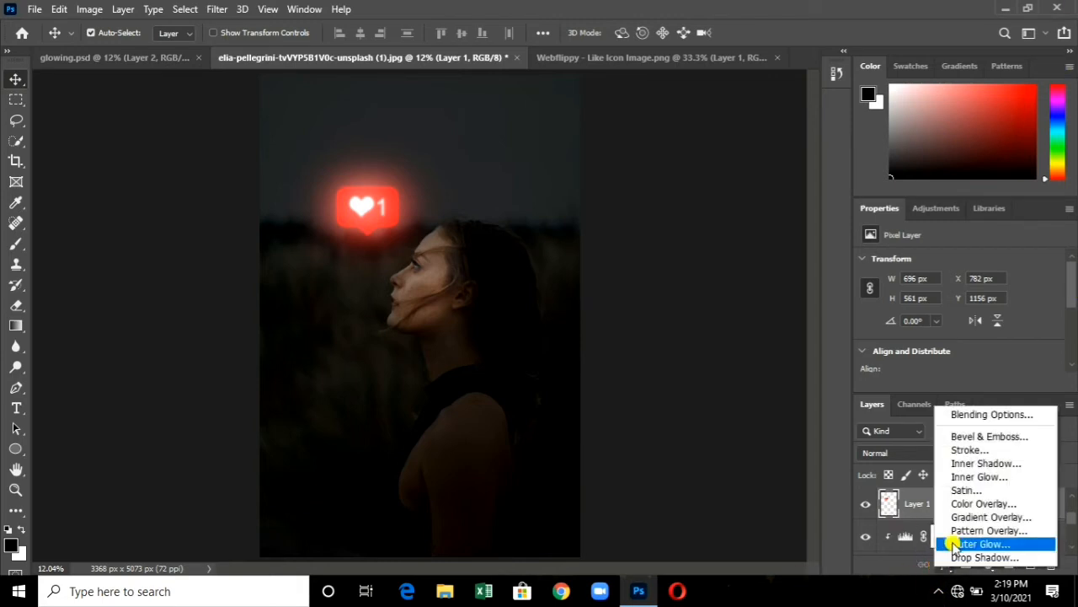
pyautogui.click(995, 421)
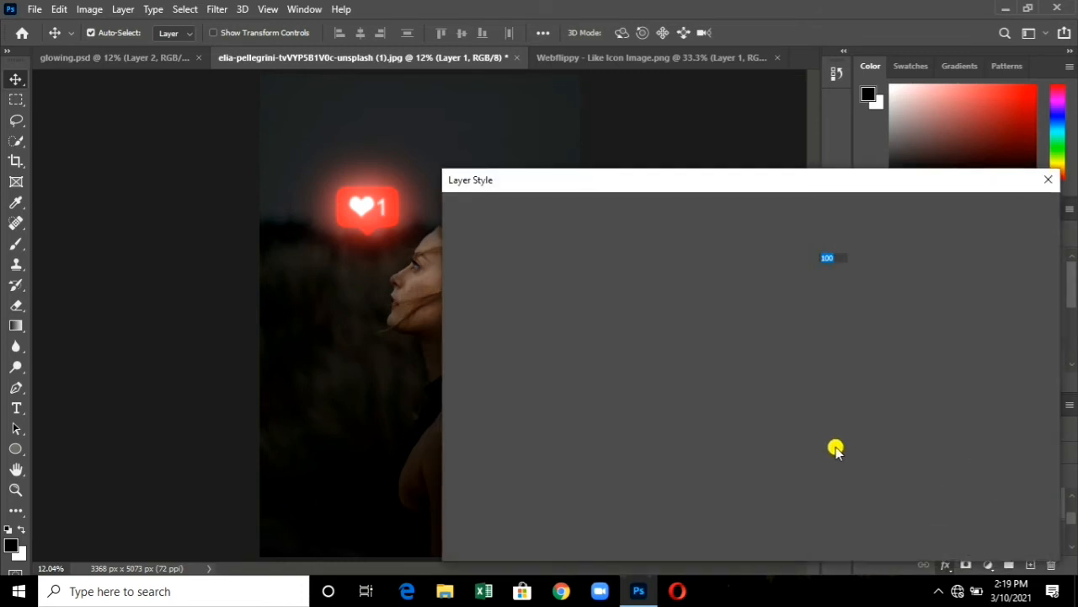
pyautogui.moveTo(697, 187); pyautogui.dragTo(720, 144)
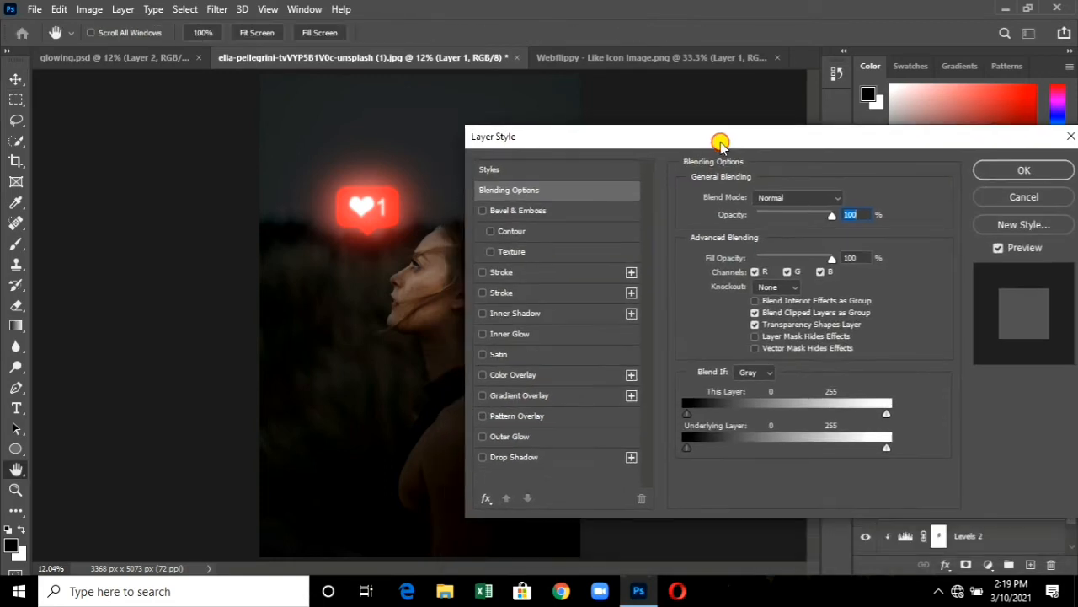
pyautogui.click(531, 436)
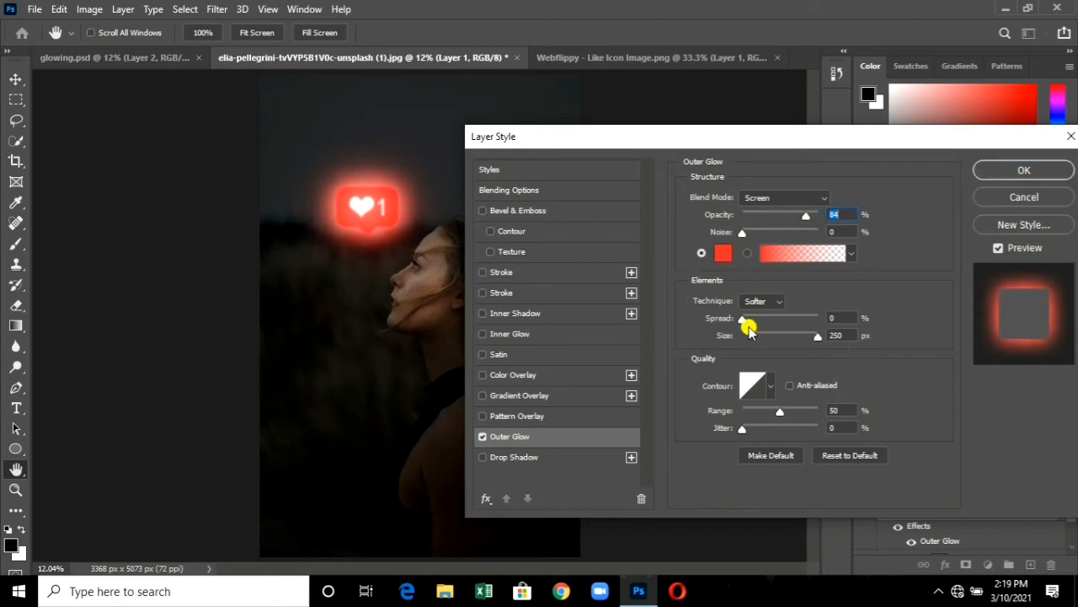
pyautogui.moveTo(742, 321)
pyautogui.mouseDown()
pyautogui.moveTo(761, 324)
pyautogui.moveTo(732, 331)
pyautogui.moveTo(747, 328)
pyautogui.mouseUp()
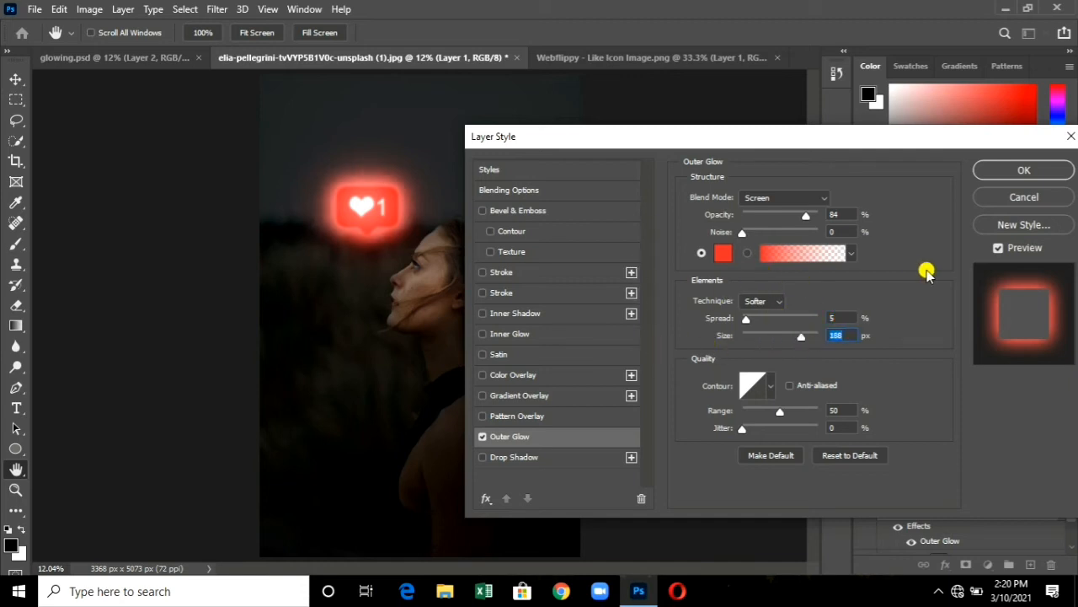
pyautogui.click(1025, 171)
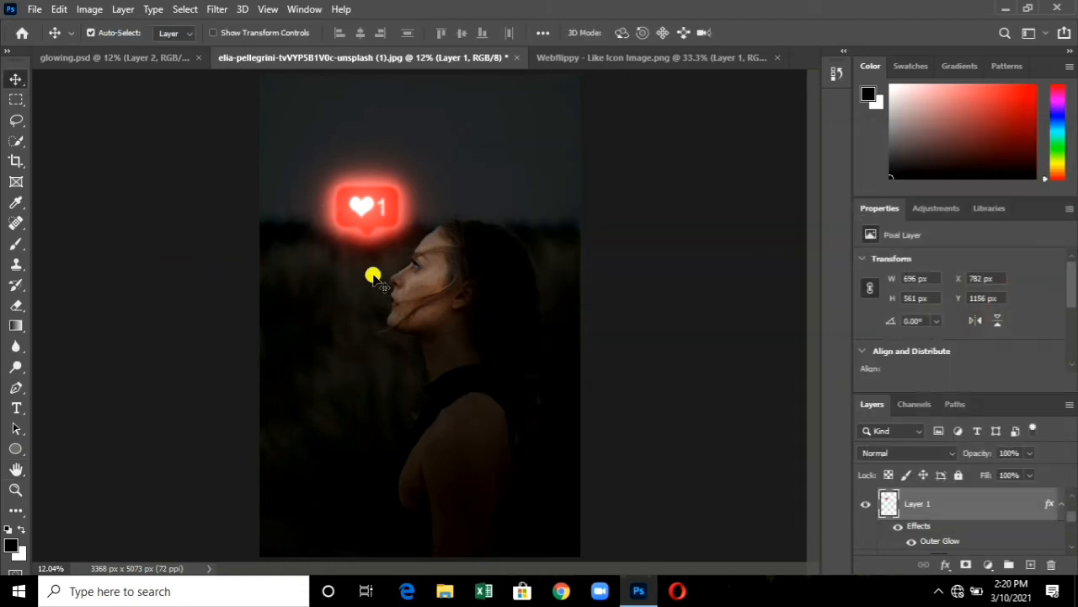
# - Create a new empty layer above Layer 1 copy 2, at the top of the layer stack
pyautogui.hotkey('ctrl', 'j')
pyautogui.hotkey('ctrl', 'j')
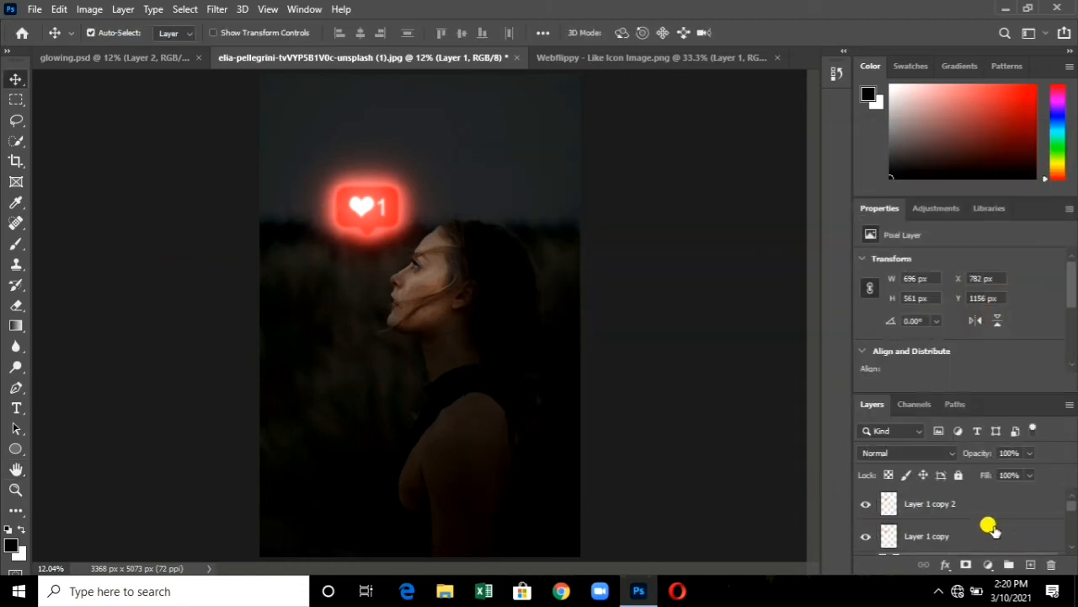
pyautogui.click(982, 515)
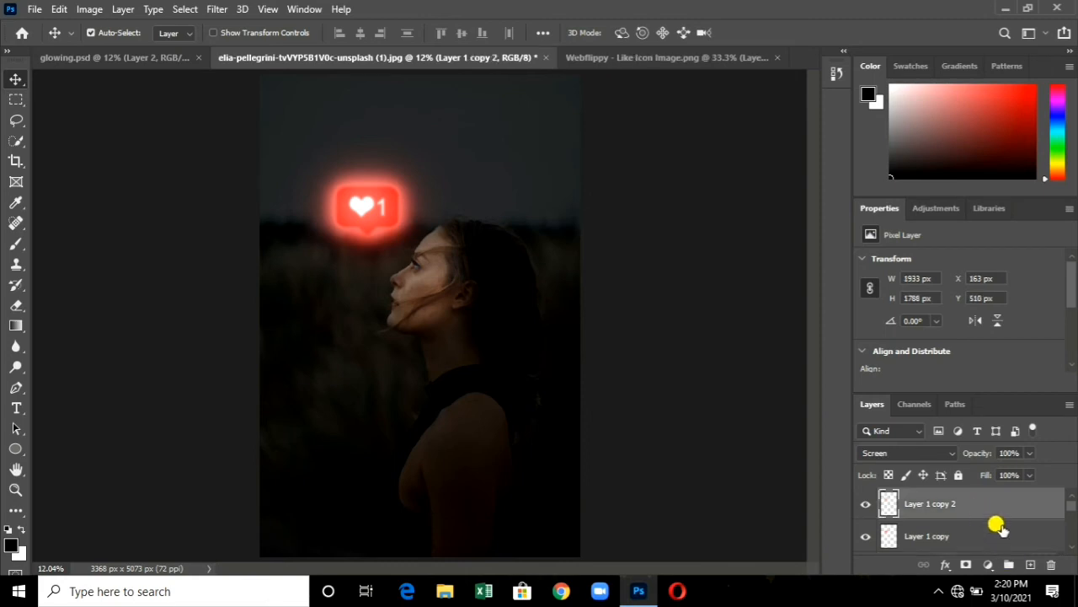
pyautogui.click(1030, 565)
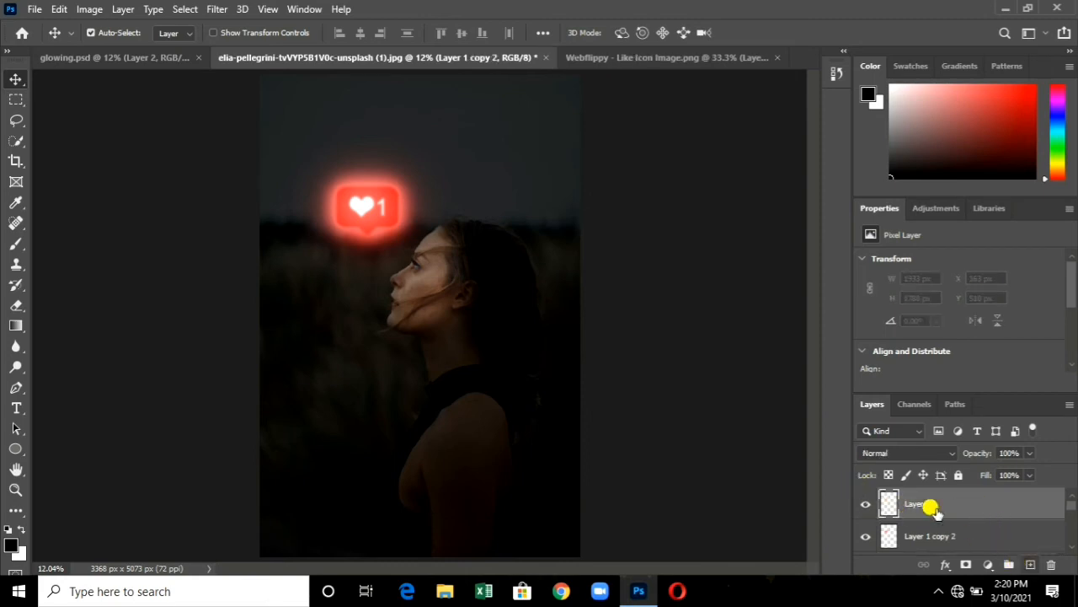
# - Choose the Brush tool and set its foreground color to pure red, ff0000
pyautogui.click(16, 244)
pyautogui.click(11, 549)
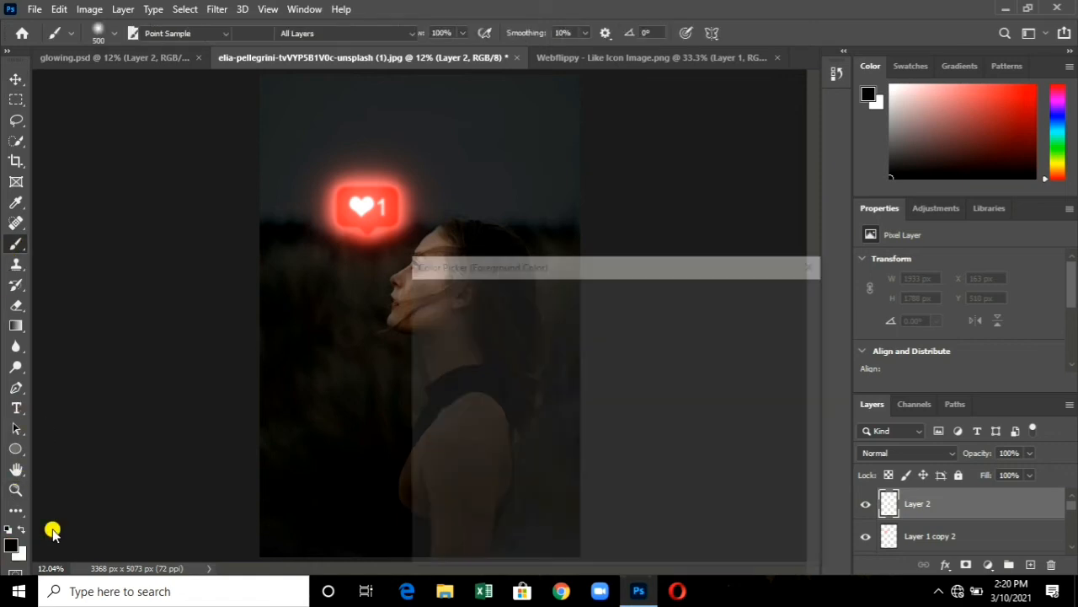
pyautogui.moveTo(570, 327); pyautogui.dragTo(672, 288)
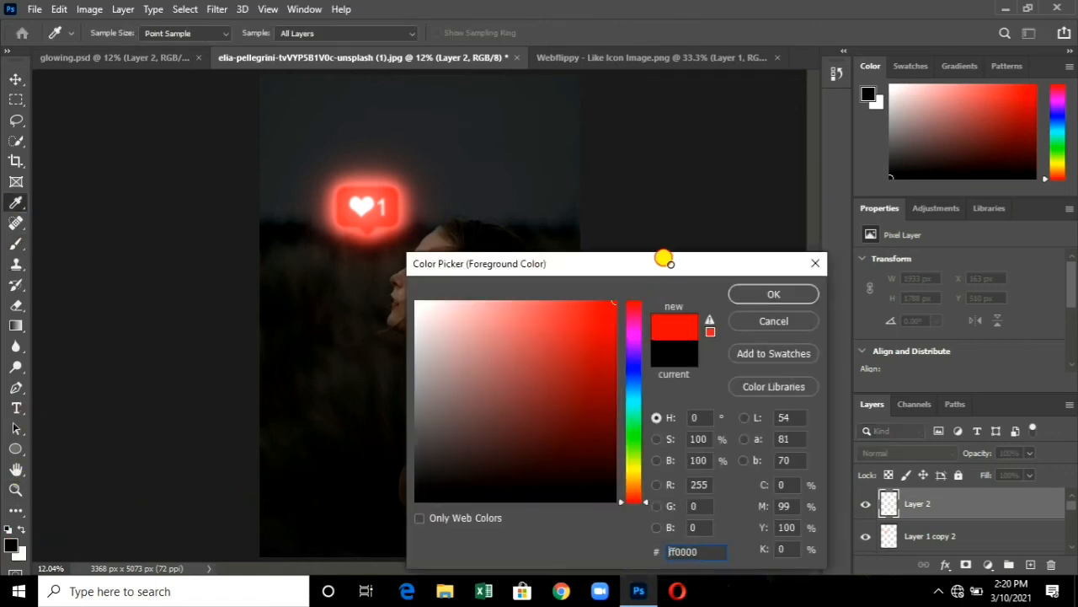
pyautogui.click(763, 293)
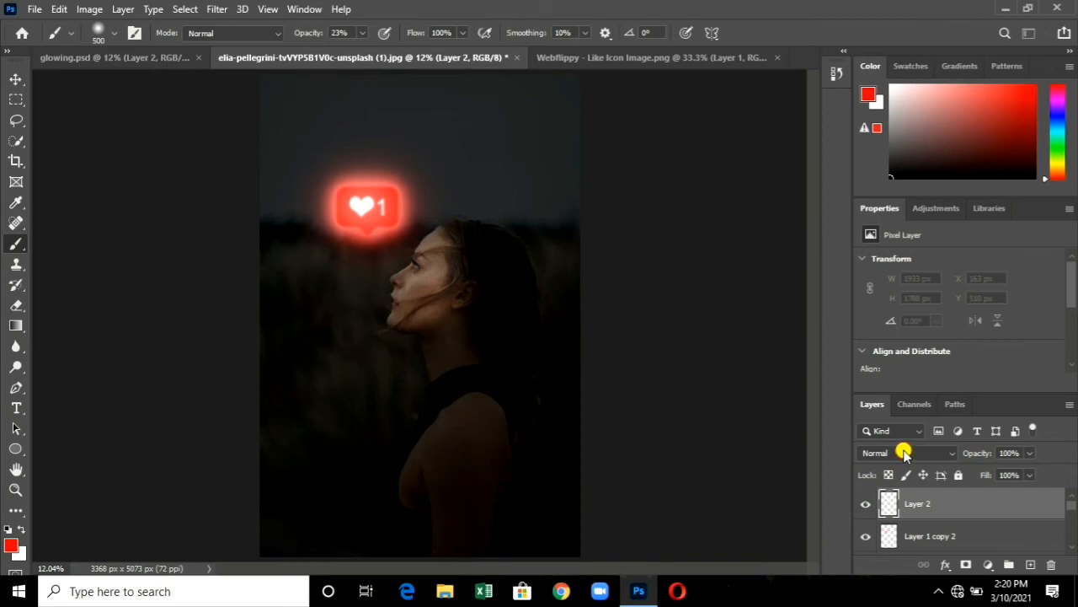
# - Set the new layer's blend mode to Color and paint red over the woman's face at 23% brush opacity
pyautogui.click(903, 453)
pyautogui.click(876, 549)
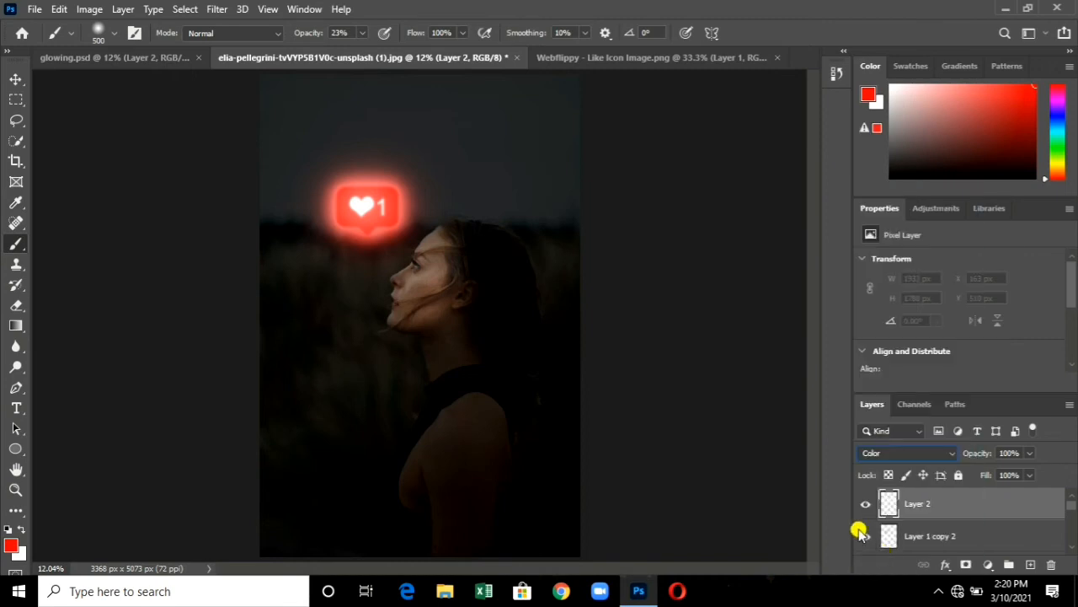
pyautogui.moveTo(439, 255)
pyautogui.mouseDown()
pyautogui.moveTo(400, 312)
pyautogui.moveTo(422, 311)
pyautogui.moveTo(442, 287)
pyautogui.moveTo(441, 249)
pyautogui.moveTo(384, 304)
pyautogui.moveTo(434, 294)
pyautogui.moveTo(440, 267)
pyautogui.moveTo(439, 301)
pyautogui.moveTo(380, 322)
pyautogui.moveTo(415, 341)
pyautogui.moveTo(434, 316)
pyautogui.moveTo(417, 324)
pyautogui.moveTo(502, 299)
pyautogui.moveTo(458, 275)
pyautogui.moveTo(457, 241)
pyautogui.mouseUp()
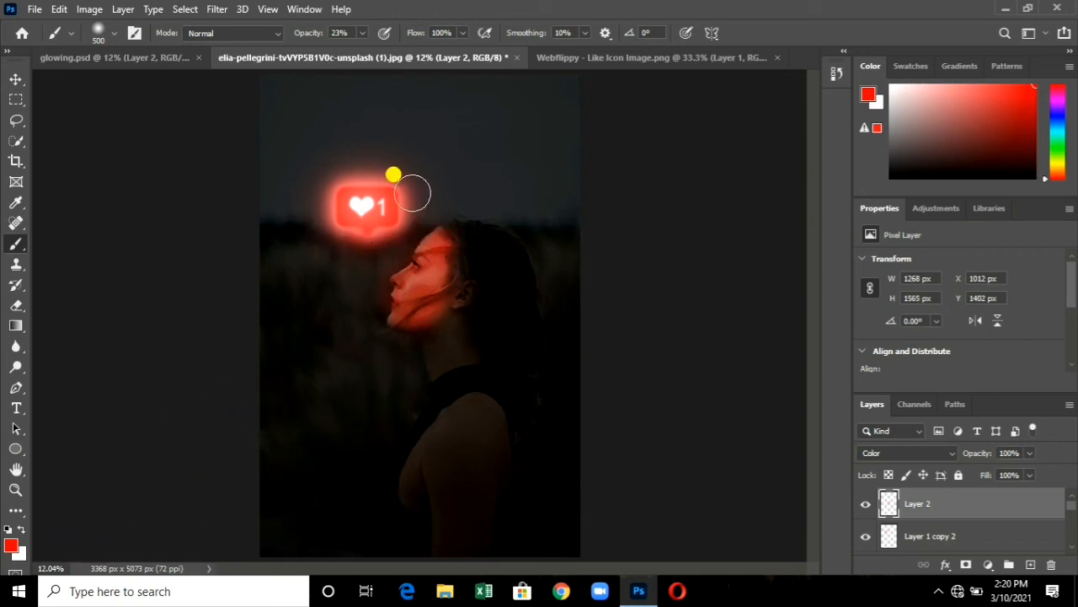
# - Lower the brush opacity to 15% and paint fainter red over the woman's jaw, cheek and hair on Layer 2
pyautogui.click(361, 34)
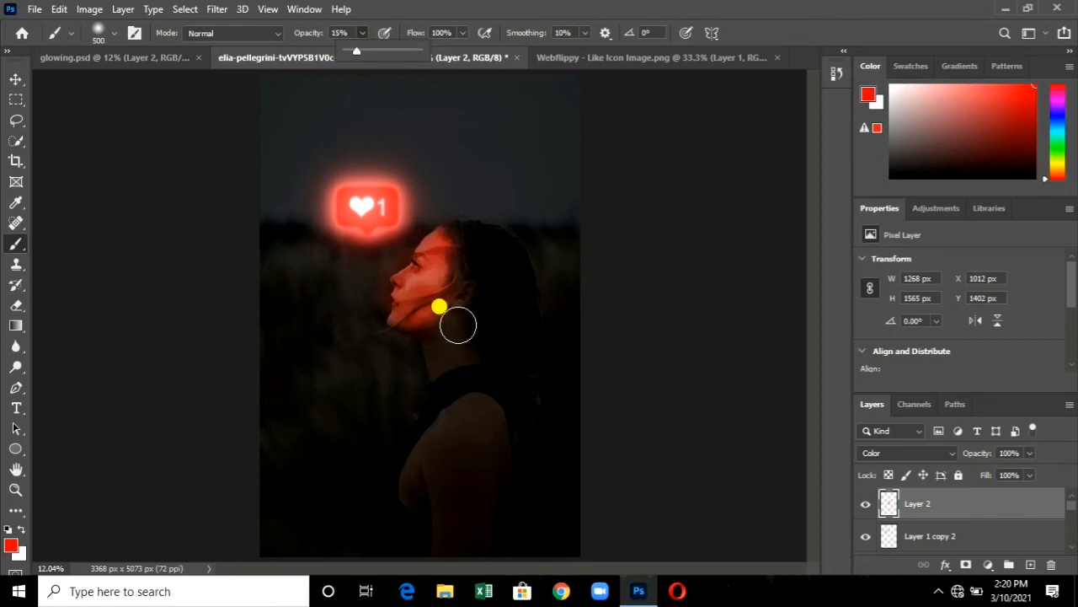
pyautogui.click(437, 288)
pyautogui.moveTo(456, 306); pyautogui.dragTo(437, 320)
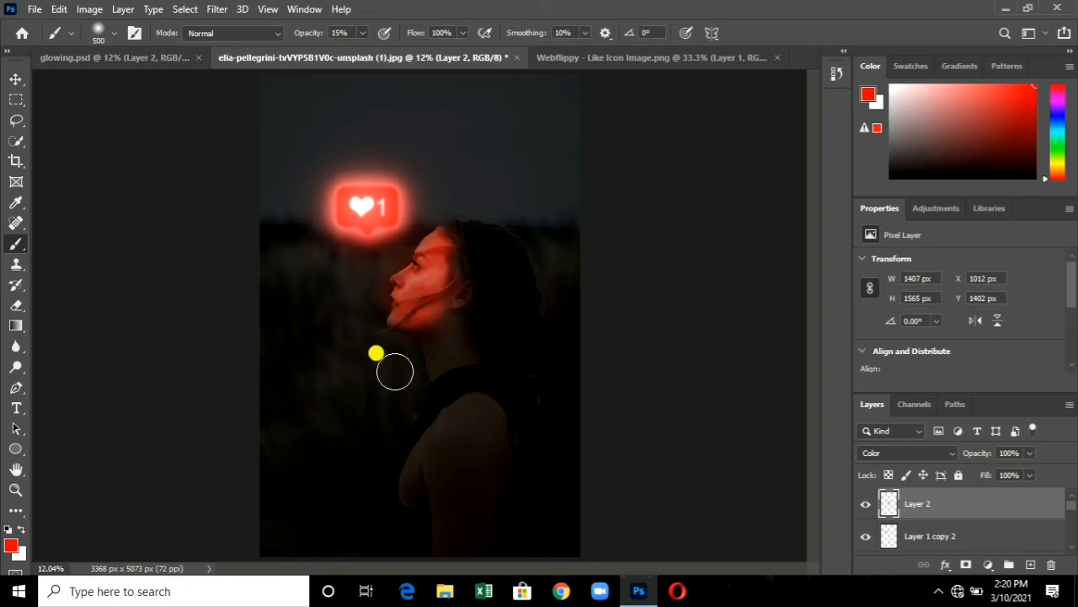
pyautogui.moveTo(445, 281); pyautogui.dragTo(457, 228)
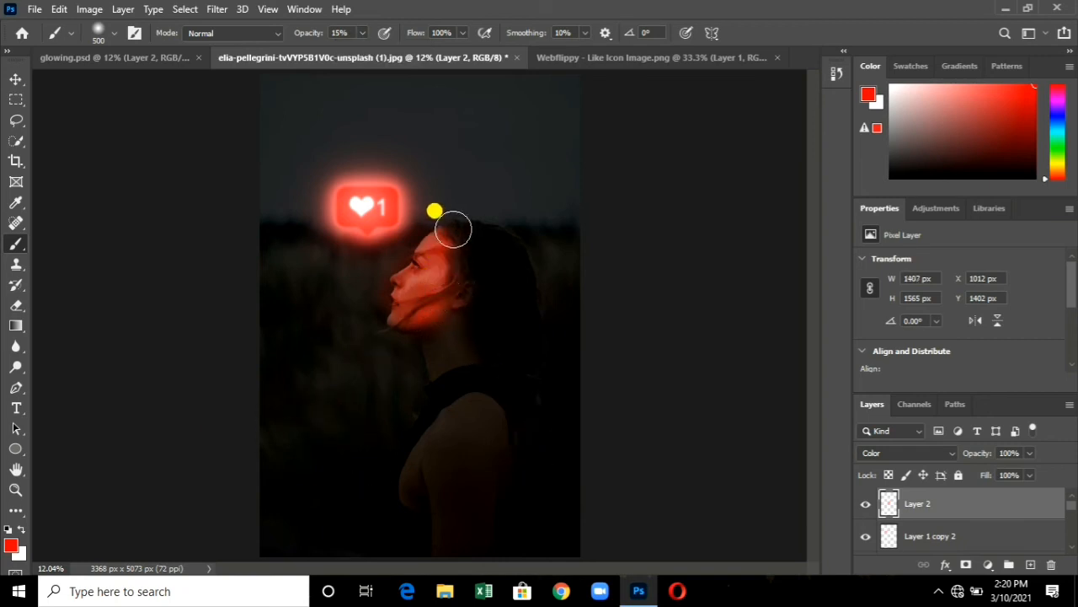
pyautogui.moveTo(534, 262)
pyautogui.mouseDown()
pyautogui.moveTo(479, 255)
pyautogui.moveTo(494, 275)
pyautogui.moveTo(461, 273)
pyautogui.moveTo(489, 293)
pyautogui.moveTo(459, 307)
pyautogui.moveTo(469, 314)
pyautogui.moveTo(418, 352)
pyautogui.moveTo(371, 269)
pyautogui.moveTo(374, 261)
pyautogui.moveTo(381, 279)
pyautogui.moveTo(401, 243)
pyautogui.moveTo(426, 229)
pyautogui.moveTo(551, 284)
pyautogui.moveTo(422, 218)
pyautogui.mouseUp()
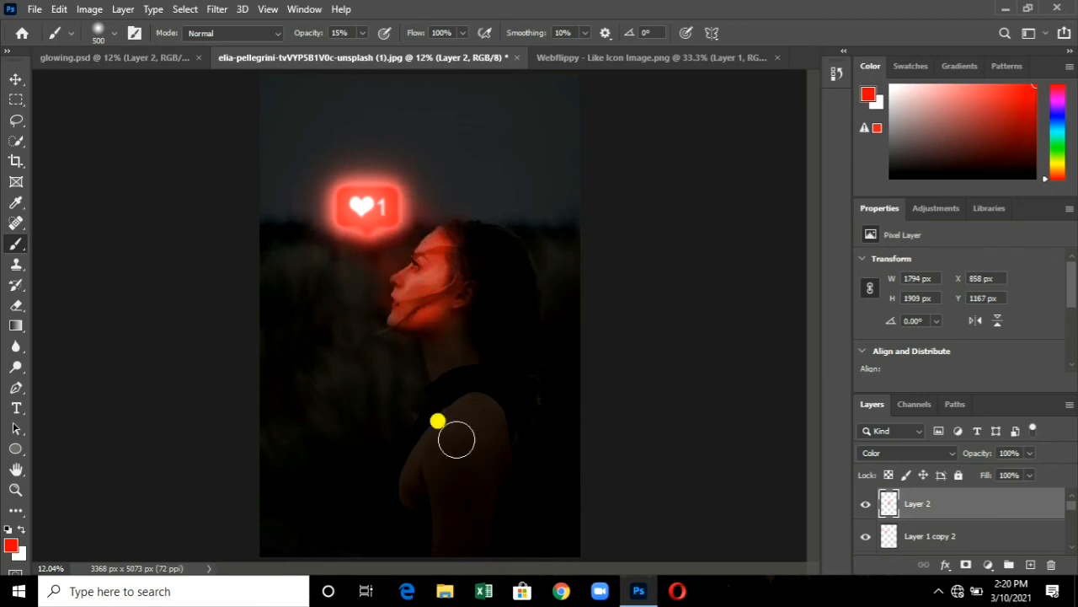
# - Add a Color Balance adjustment clipped to the photo on Layer 0, with Cyan-Red +16 and Magenta-Green -22
pyautogui.click(15, 78)
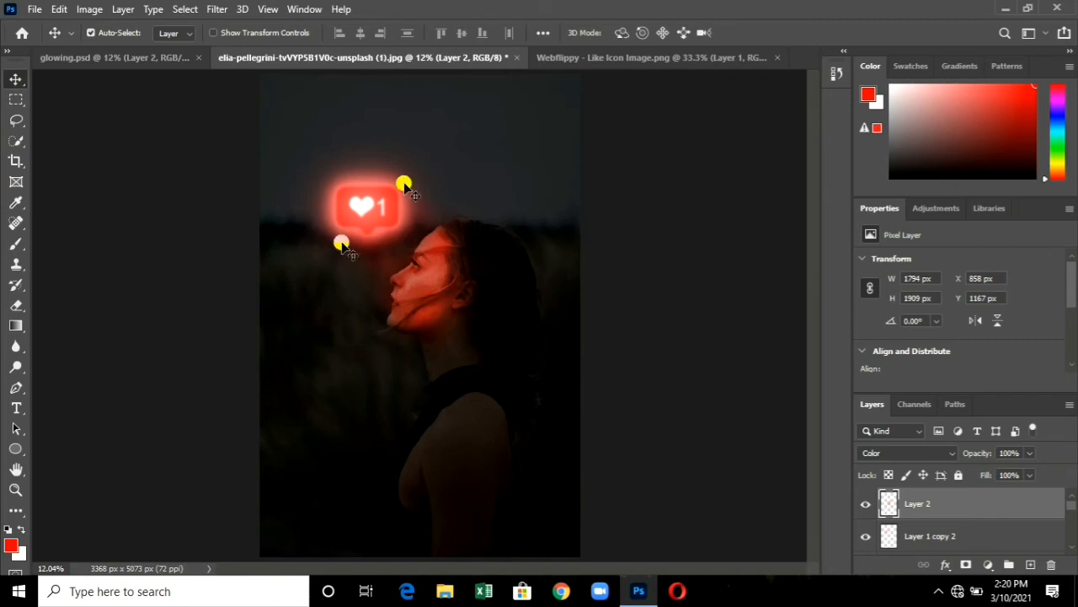
pyautogui.scroll(-4, 982, 539)
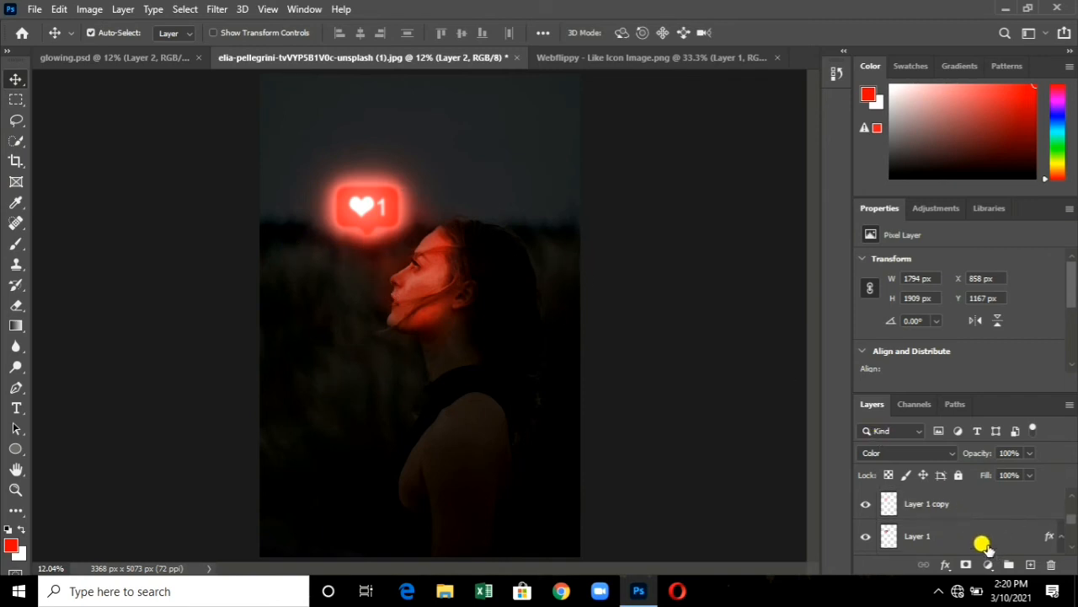
pyautogui.click(930, 537)
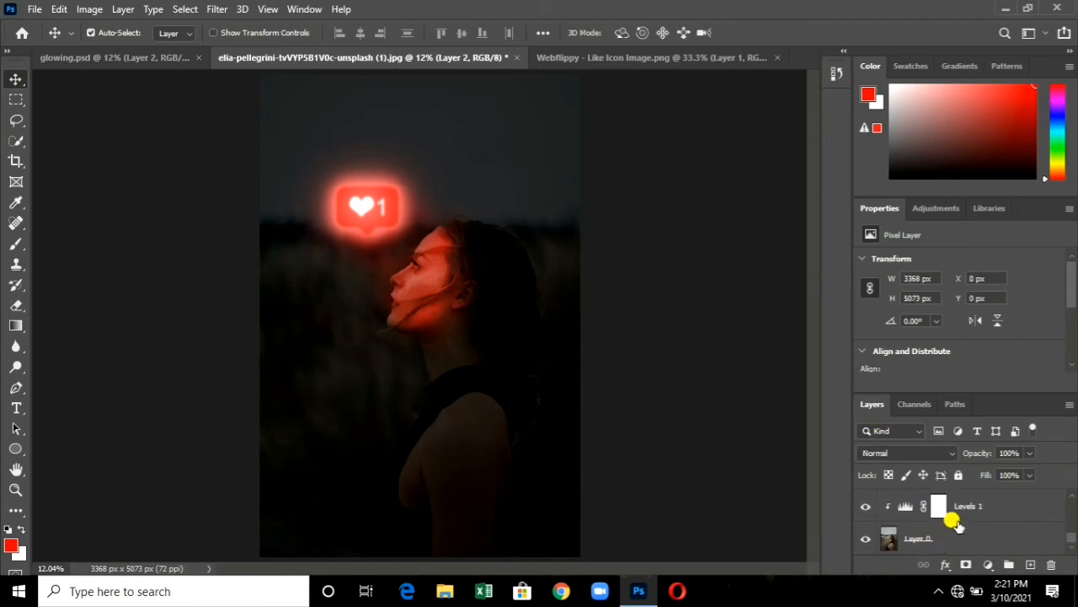
pyautogui.click(917, 208)
pyautogui.click(905, 266)
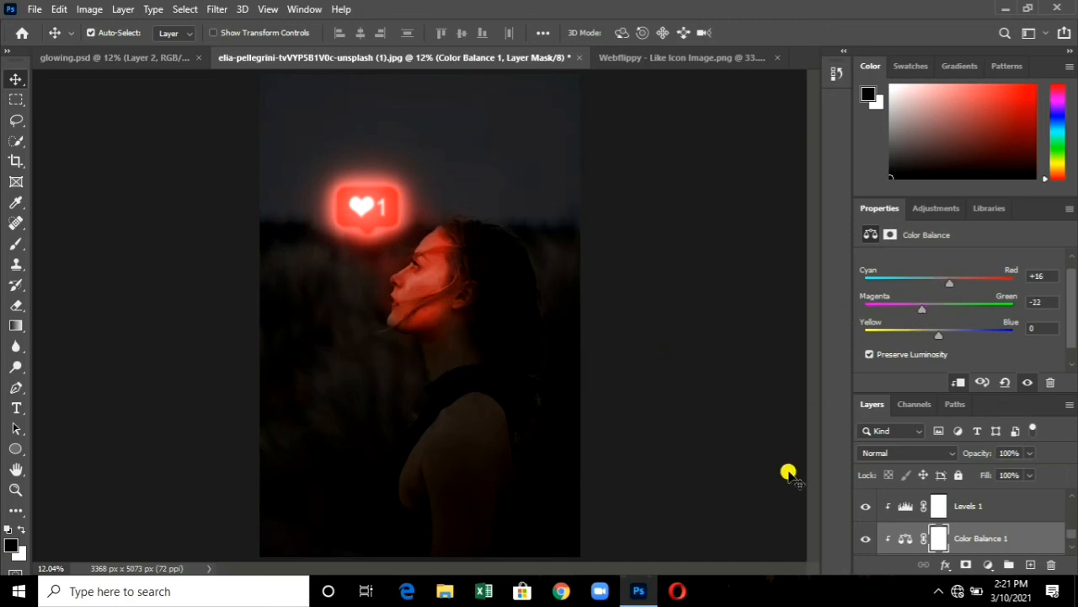
# - Add a Curves adjustment layer above Layer 2 and pull the RGB curve's midtones down slightly
pyautogui.scroll(-2, 967, 544)
pyautogui.scroll(2, 970, 543)
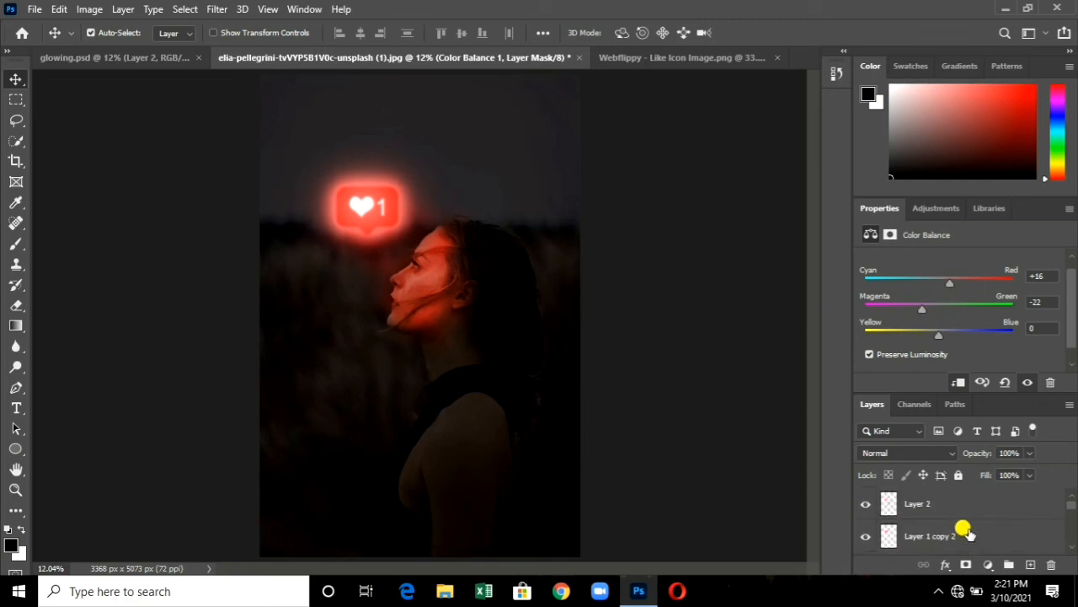
pyautogui.click(998, 506)
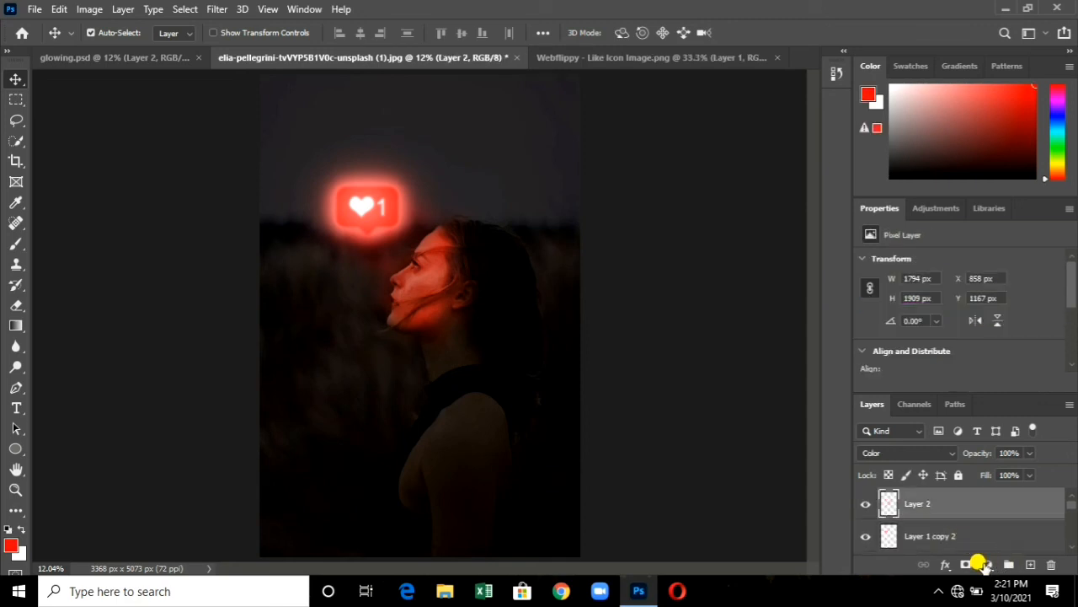
pyautogui.click(986, 565)
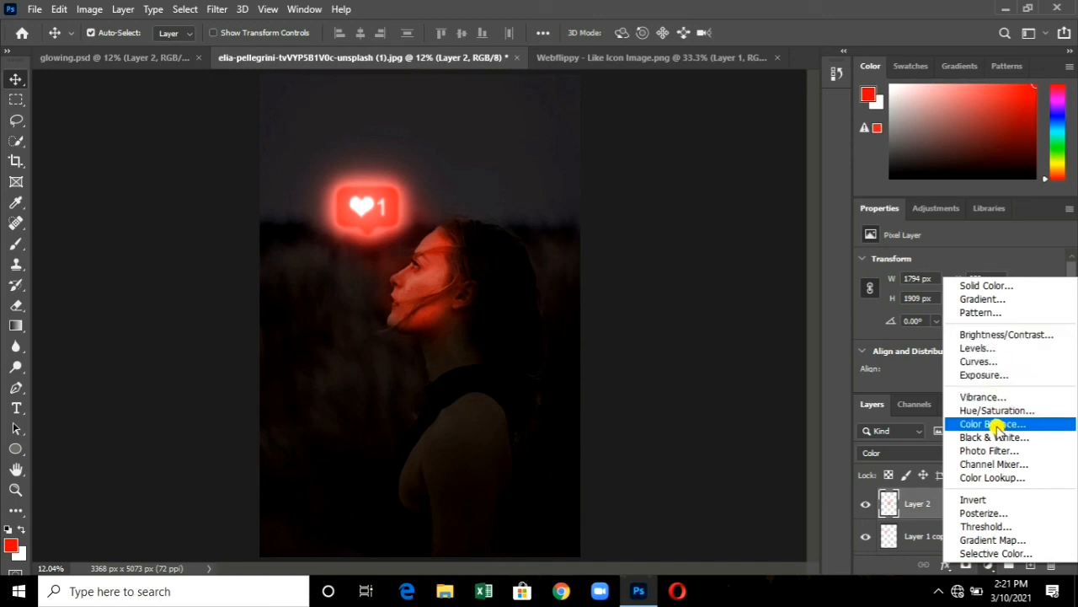
pyautogui.click(982, 361)
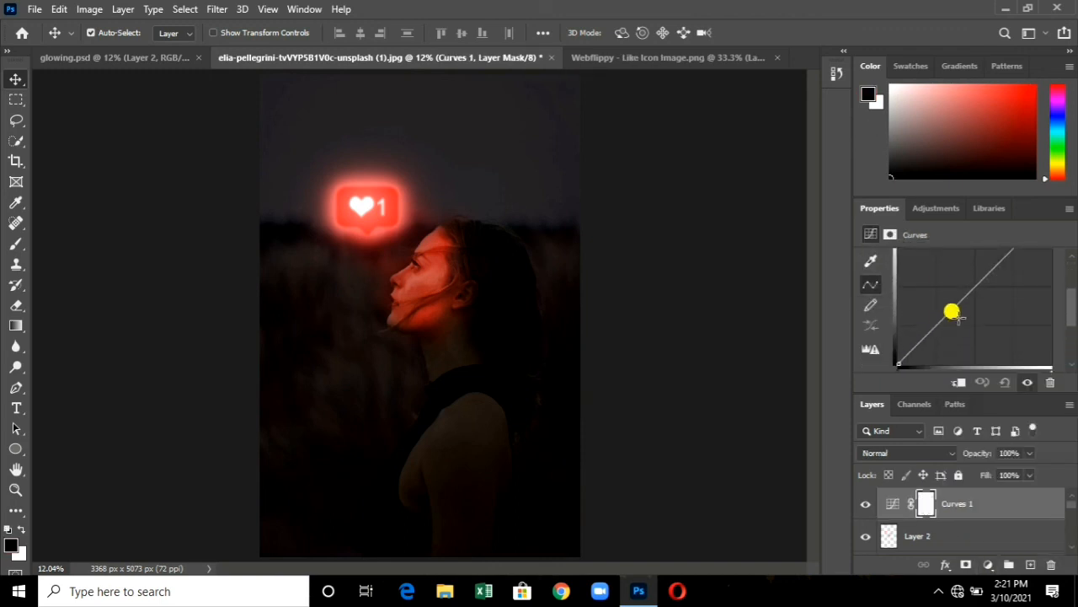
pyautogui.moveTo(964, 296); pyautogui.dragTo(967, 301)
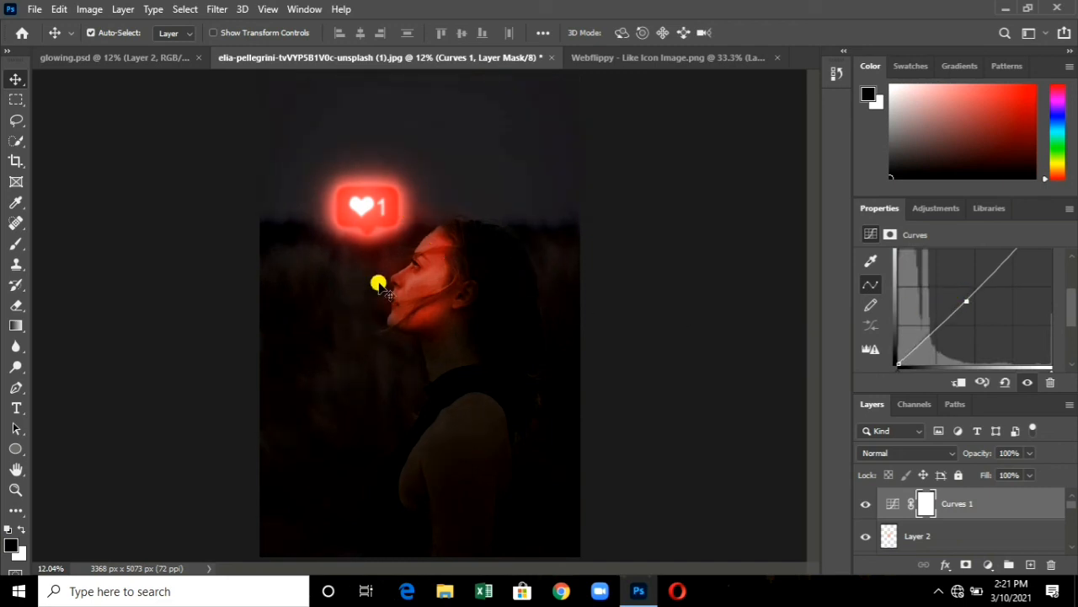
# - Switch the Curves adjustment to the Blue channel
pyautogui.scroll(3, 927, 291)
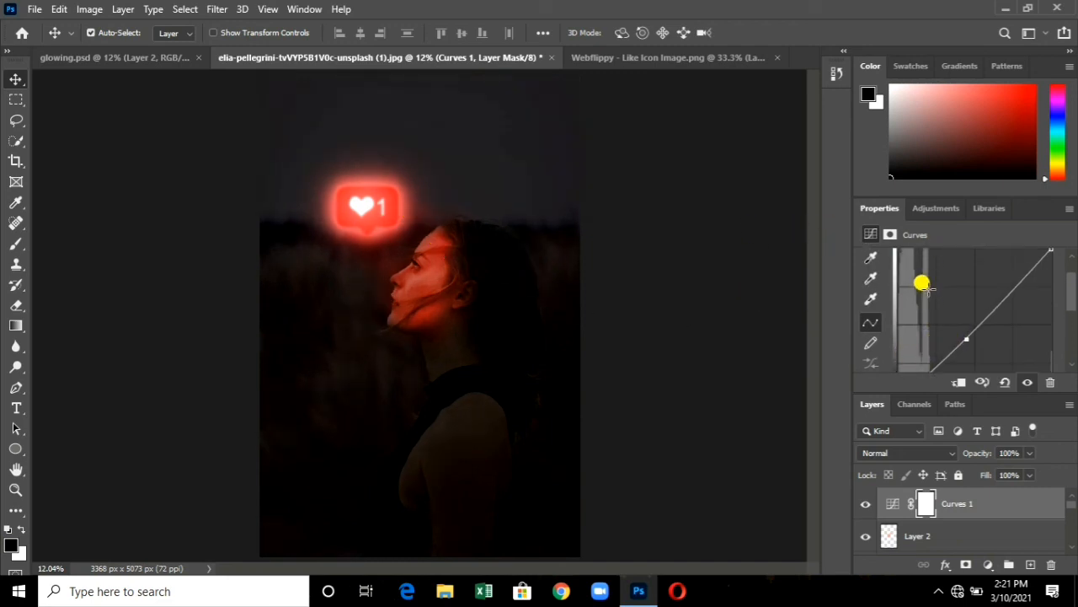
pyautogui.click(921, 284)
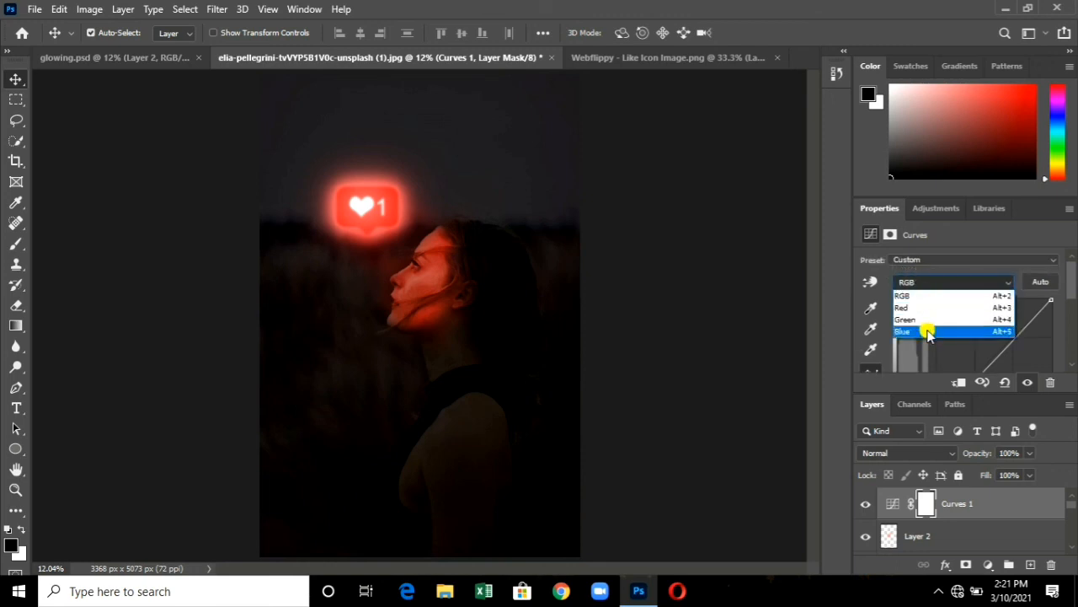
pyautogui.click(926, 331)
pyautogui.scroll(-3, 951, 320)
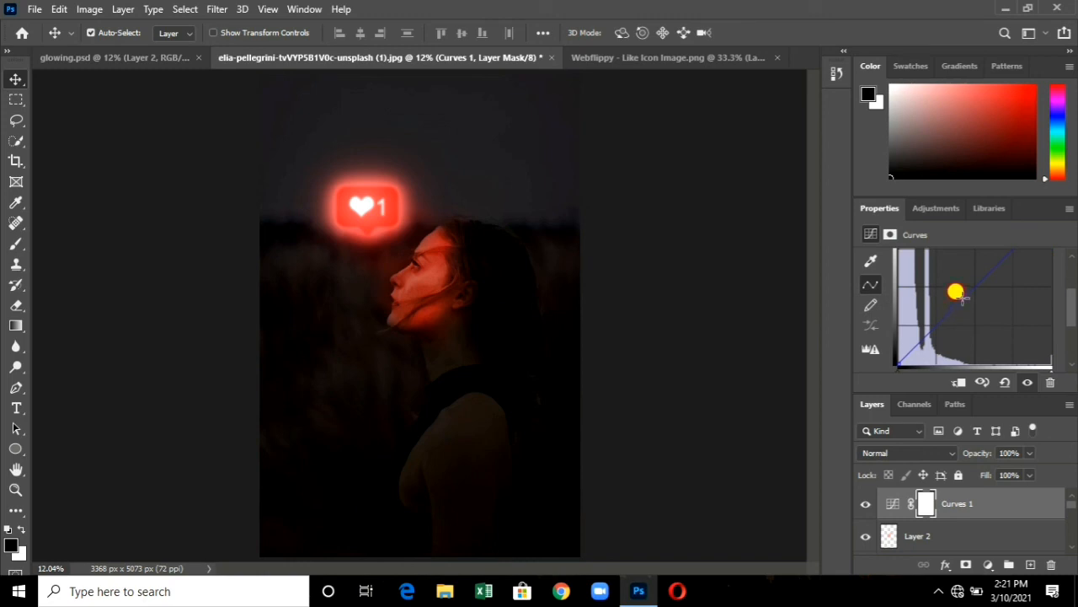